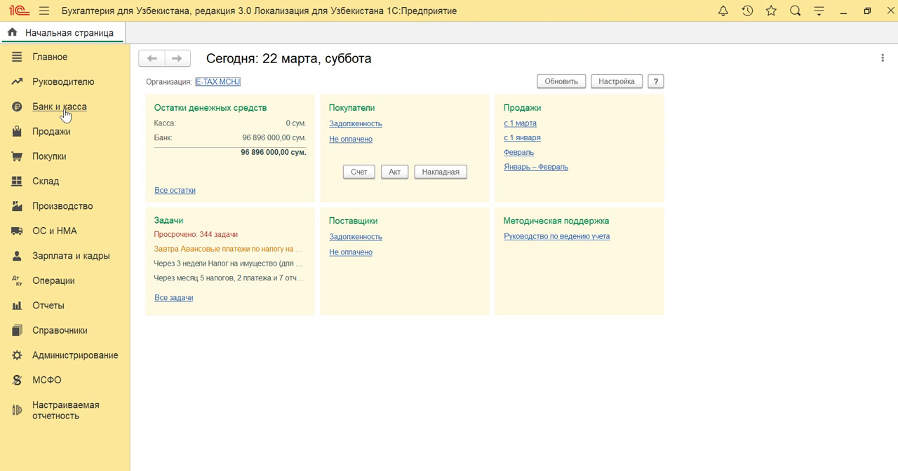
# Create a new bank write-off document in the bank statements with the operation type "Уплата налога".
pyautogui.click(65, 115)
pyautogui.click(179, 163)
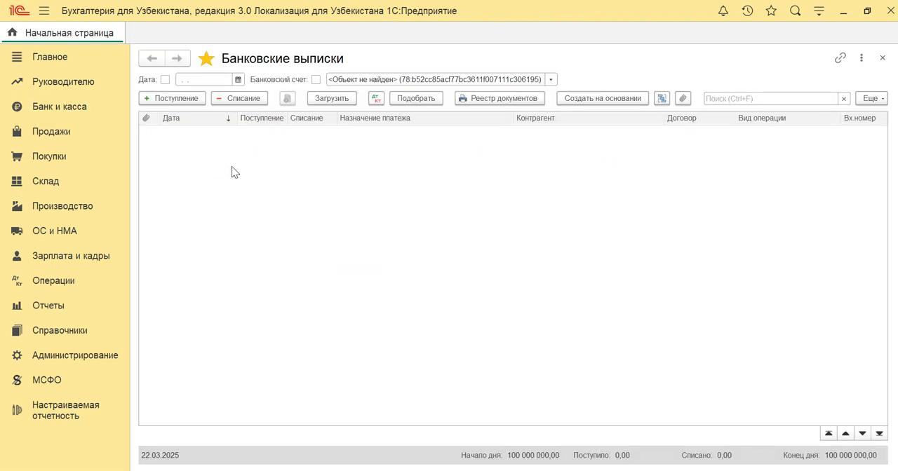
pyautogui.click(243, 100)
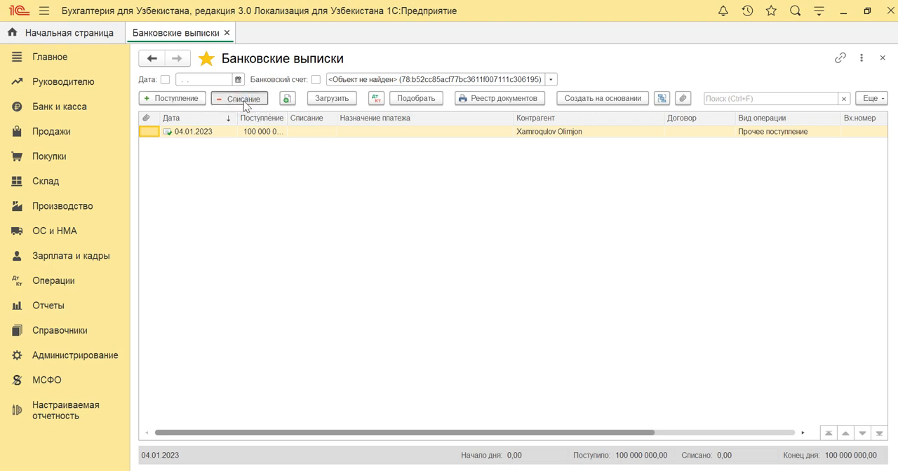
pyautogui.click(243, 100)
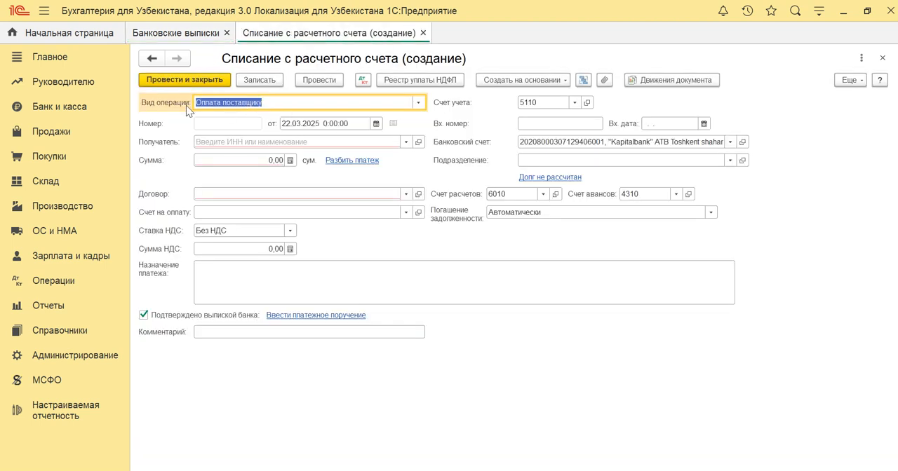
pyautogui.click(418, 103)
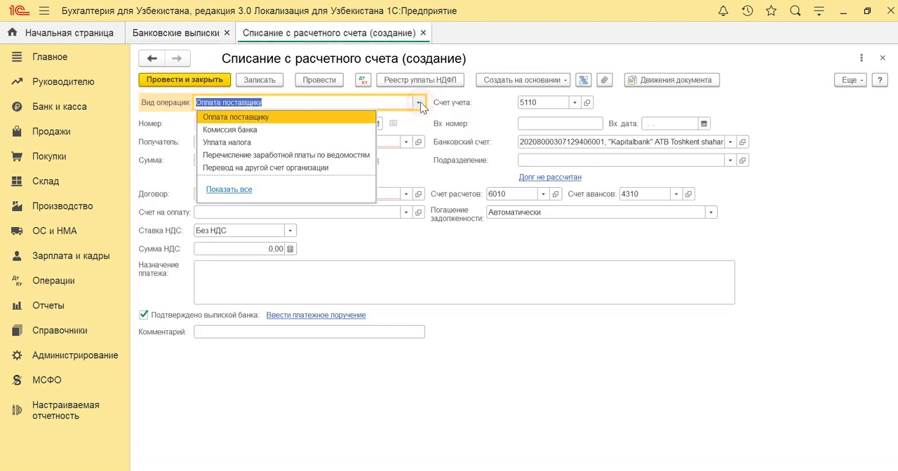
pyautogui.click(254, 128)
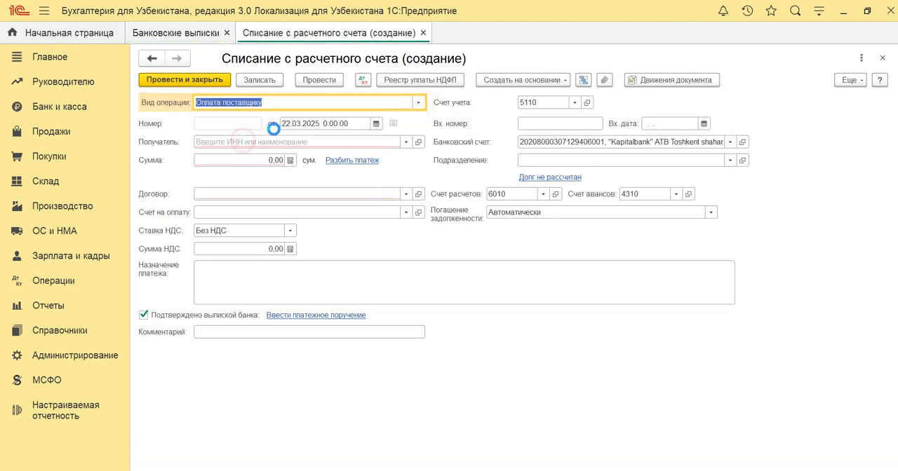
# Check the payment's row 8 in the Excel bank statement and set the write-off document's date to 14.01.2023.
pyautogui.click(320, 123)
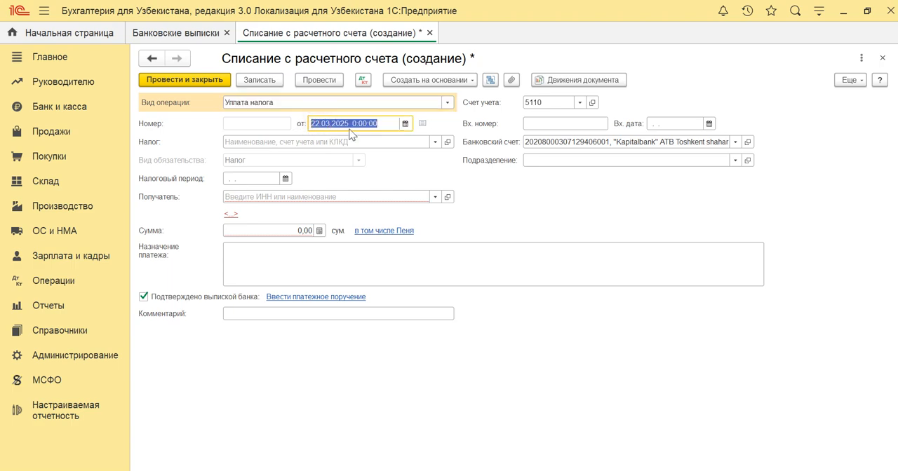
pyautogui.click(625, 470)
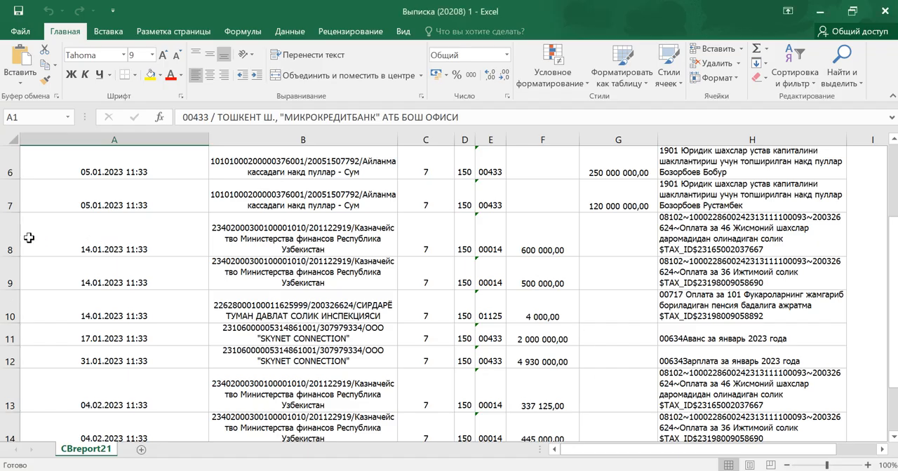
pyautogui.click(7, 240)
pyautogui.hotkey('alt', 'Tab')
pyautogui.write('1')
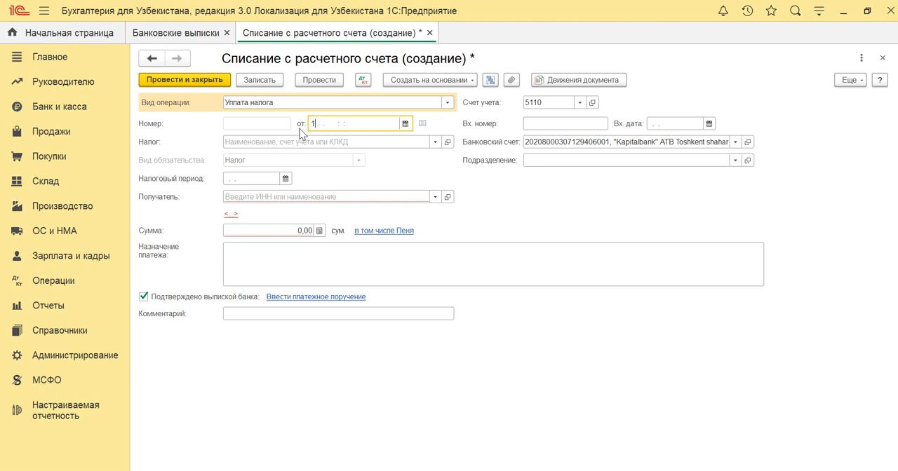
pyautogui.write('4.01.2023')
pyautogui.press('Return')
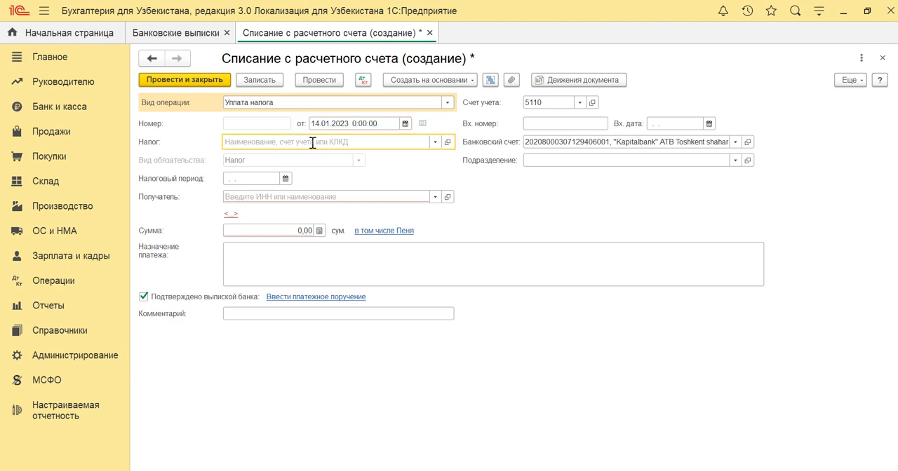
# Choose "НДФЛ с рабочих и служащих" as the tax and set the tax period to 01.01.2023.
pyautogui.click(435, 142)
pyautogui.click(273, 183)
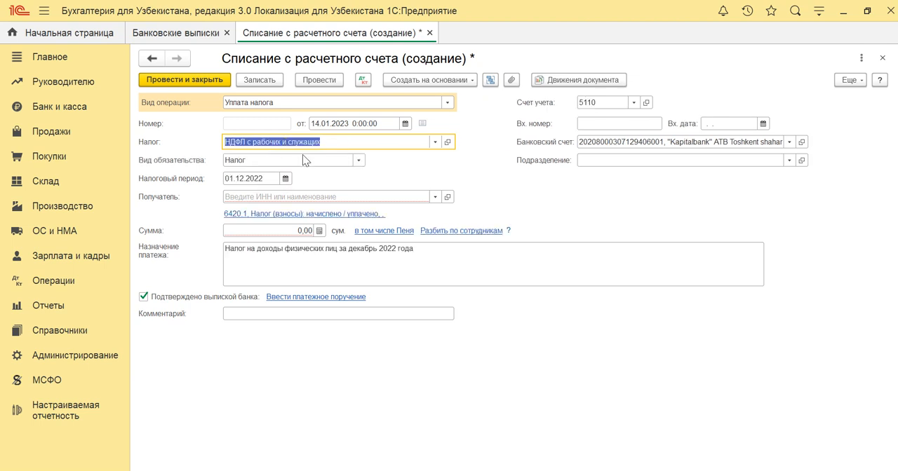
pyautogui.click(248, 179)
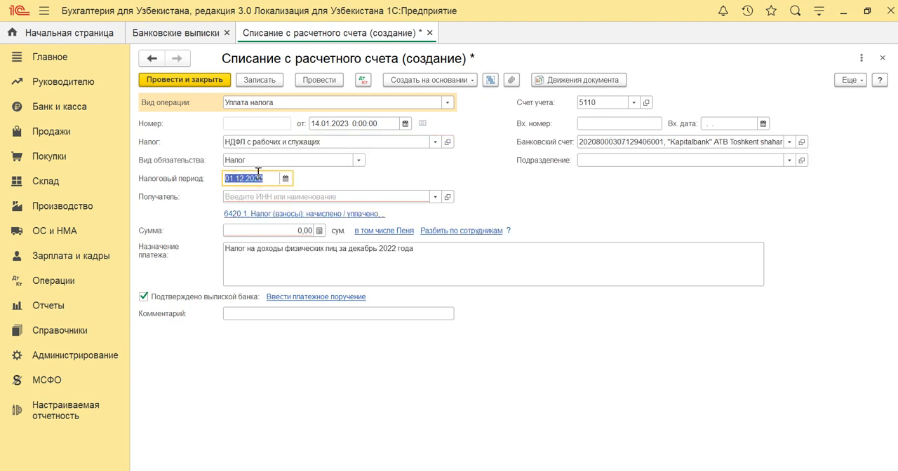
pyautogui.write('01.')
pyautogui.write('01.2023')
pyautogui.press('Tab')
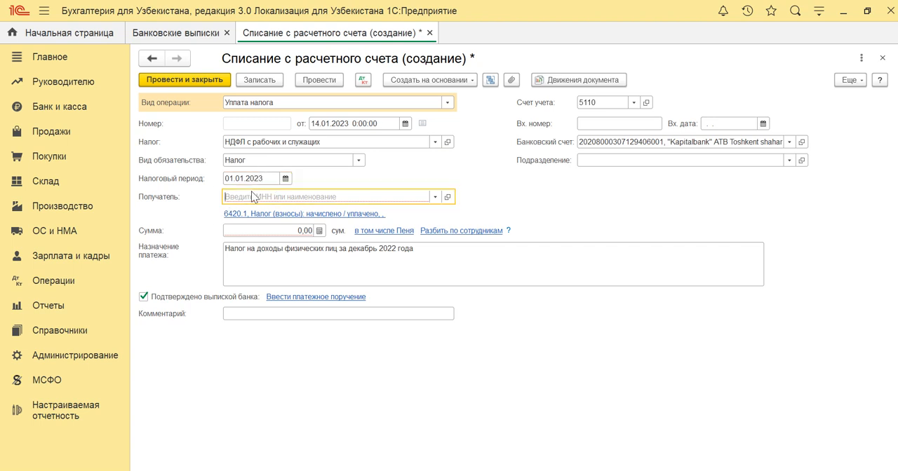
# For the recipient, start a counterparty G'AZNACHILIK in the "Государственные органы" group with the bank 00014 Markaziy bank Toshkent shahar hisob-kitob kassa markazi.
pyautogui.click(435, 197)
pyautogui.click(286, 230)
pyautogui.doubleClick(297, 158)
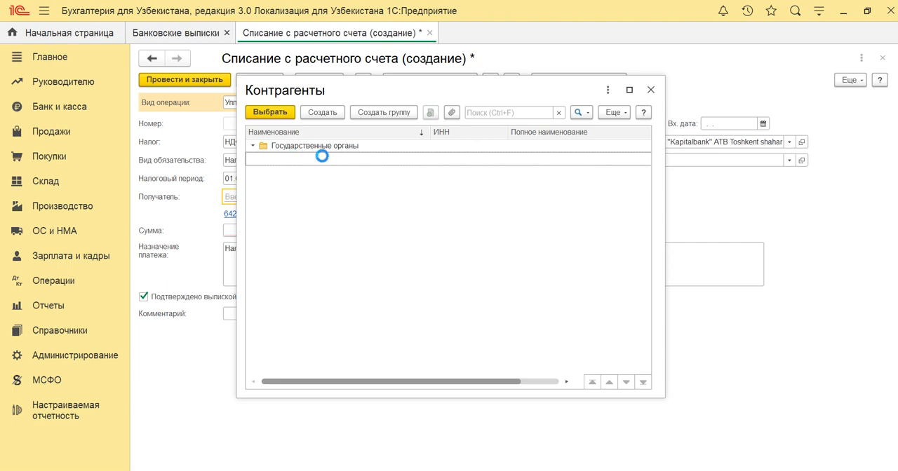
pyautogui.click(311, 112)
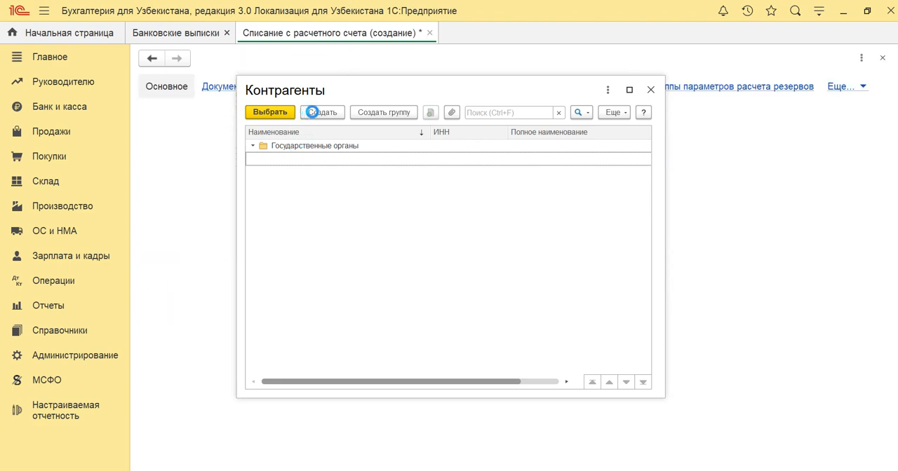
pyautogui.click(306, 151)
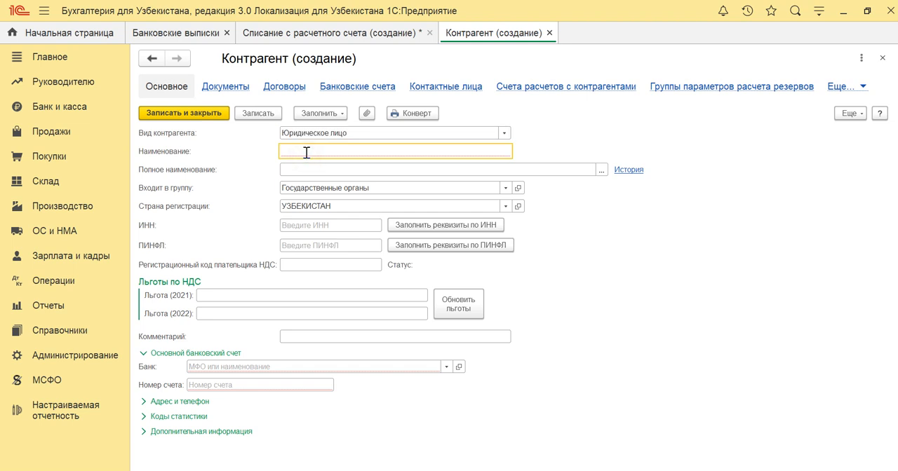
pyautogui.write("G'AZNACHILIK")
pyautogui.press('Tab')
pyautogui.click(242, 366)
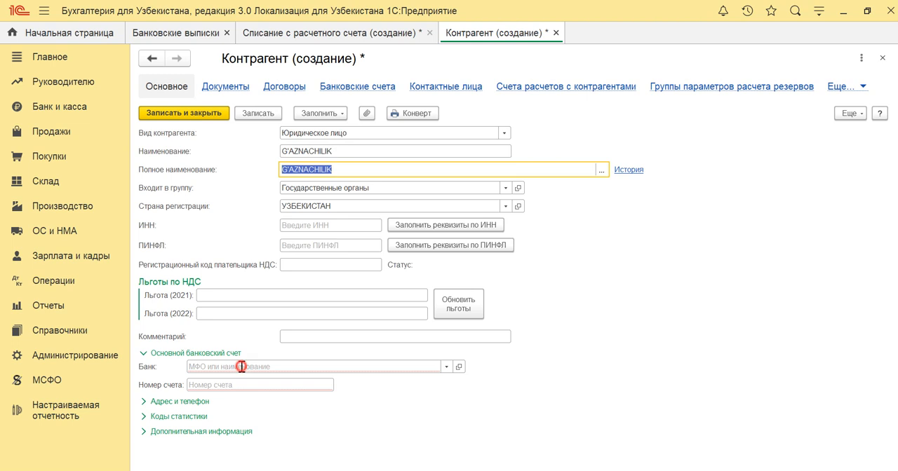
pyautogui.click(251, 394)
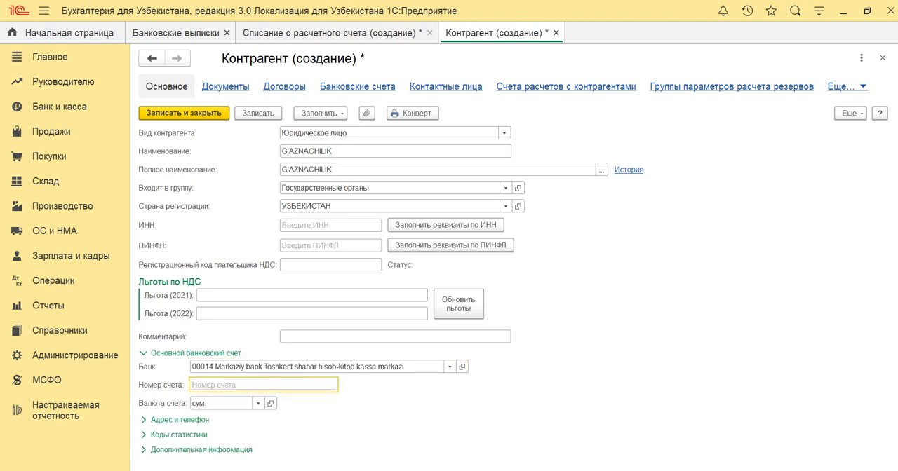
# Copy the treasury's account number from Excel cell B8 into the new counterparty, then save it and select it as the payment recipient.
pyautogui.hotkey('alt', 'Tab')
pyautogui.click(236, 230)
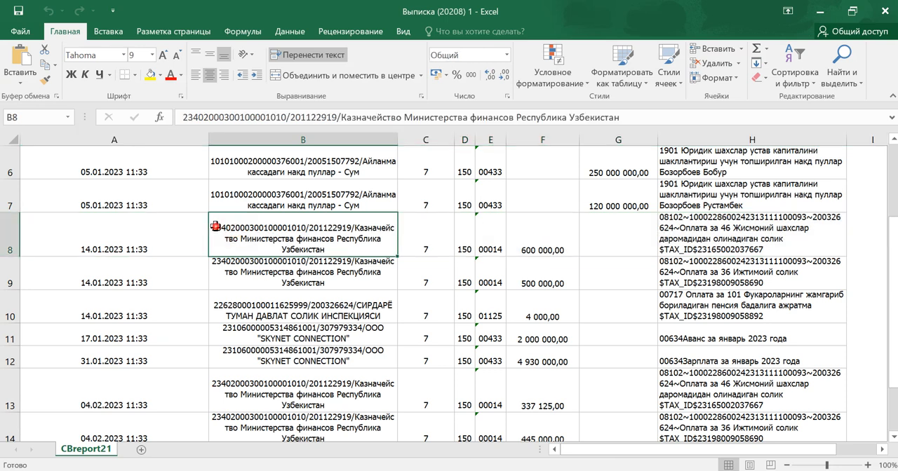
pyautogui.doubleClick(215, 227)
pyautogui.moveTo(211, 229); pyautogui.dragTo(302, 227)
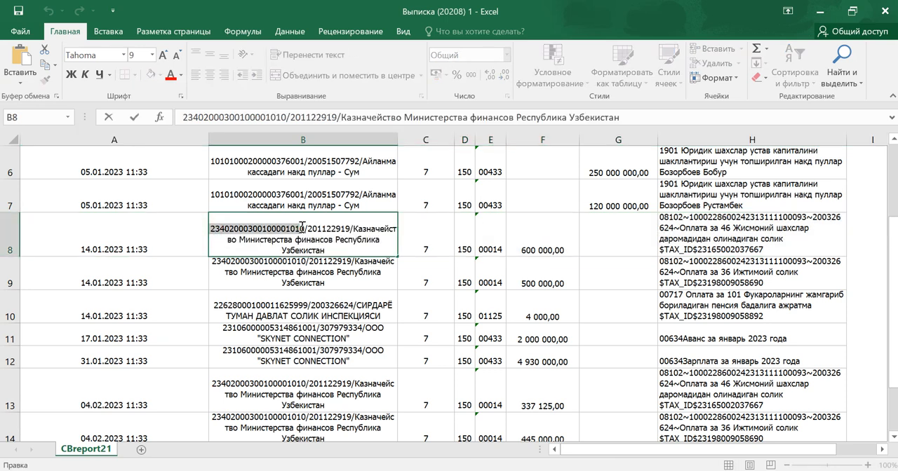
pyautogui.hotkey('ctrl', 'c')
pyautogui.press('Escape')
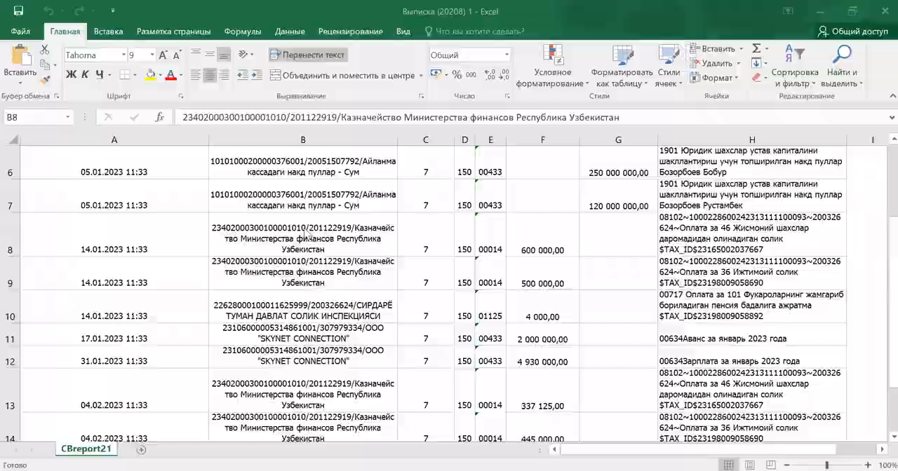
pyautogui.hotkey('alt', 'Tab')
pyautogui.hotkey('ctrl', 'v')
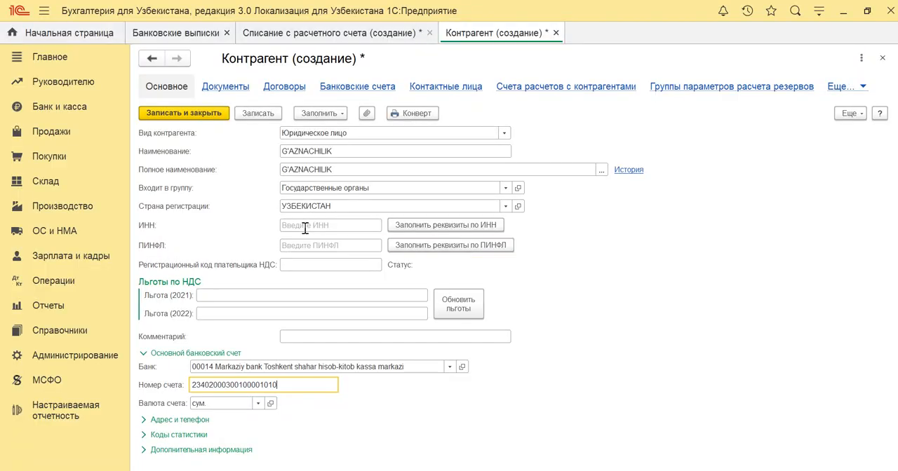
pyautogui.click(200, 116)
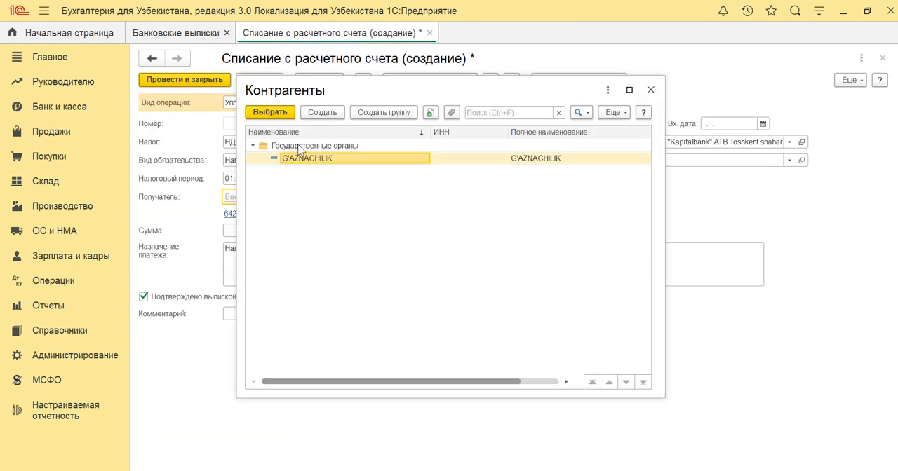
pyautogui.doubleClick(306, 158)
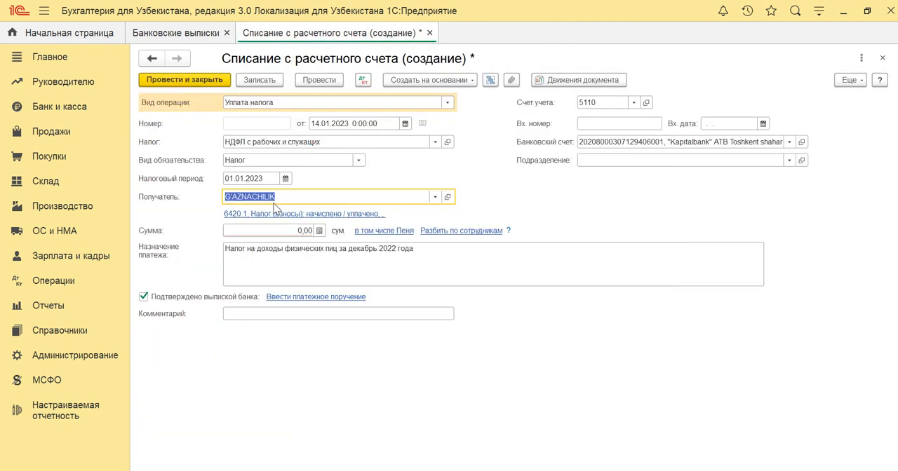
# Look up the payment amount in Excel cell F8 and set the write-off's sum to 600 000,00.
pyautogui.click(247, 231)
pyautogui.hotkey('alt', 'Tab')
pyautogui.click(542, 250)
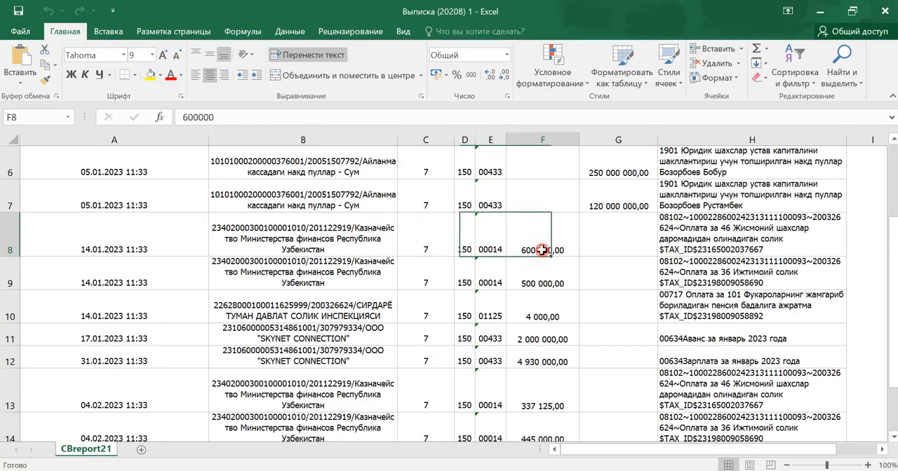
pyautogui.hotkey('ctrl', 'c')
pyautogui.hotkey('alt', 'Tab')
pyautogui.write('6')
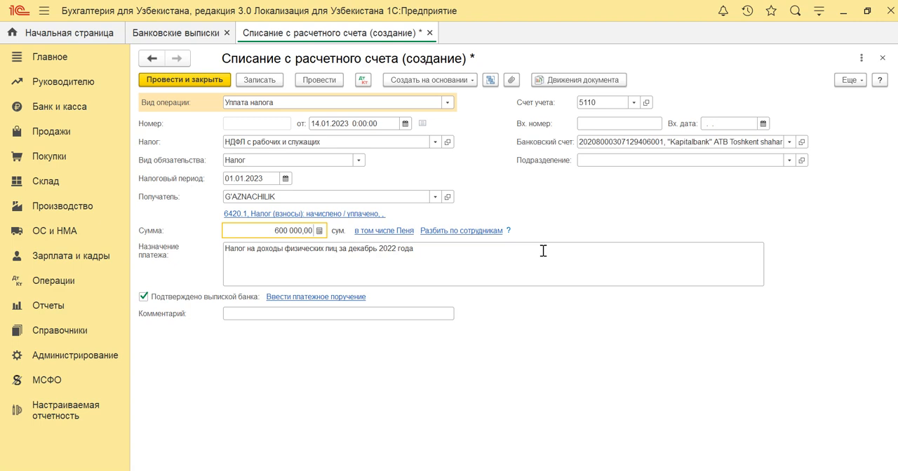
# Shorten the payment purpose to "Налог на доходы физических лиц", then post and close the document.
pyautogui.press('Tab')
pyautogui.press('Tab')
pyautogui.press('Tab')
pyautogui.press('Tab')
pyautogui.click(542, 250)
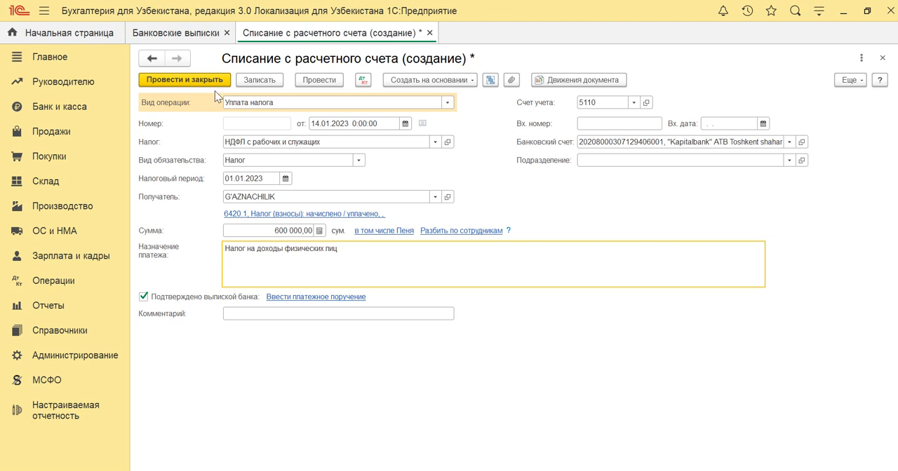
pyautogui.click(181, 79)
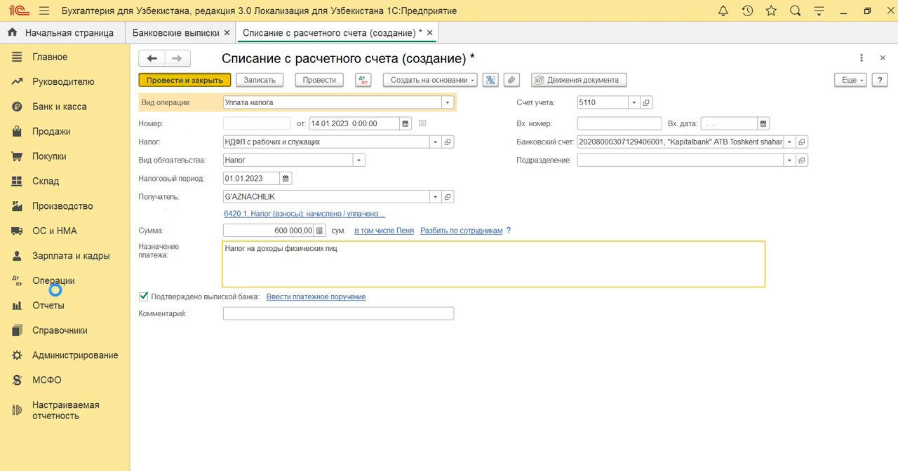
# Generate the trial balance for January 2023 to December 2024, inspect the closing balance of account 6420.1, and close the report.
pyautogui.click(51, 305)
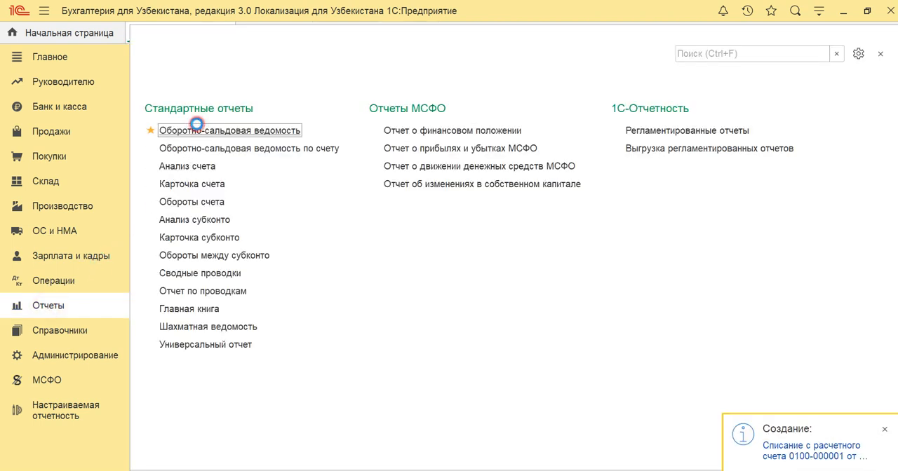
pyautogui.click(173, 134)
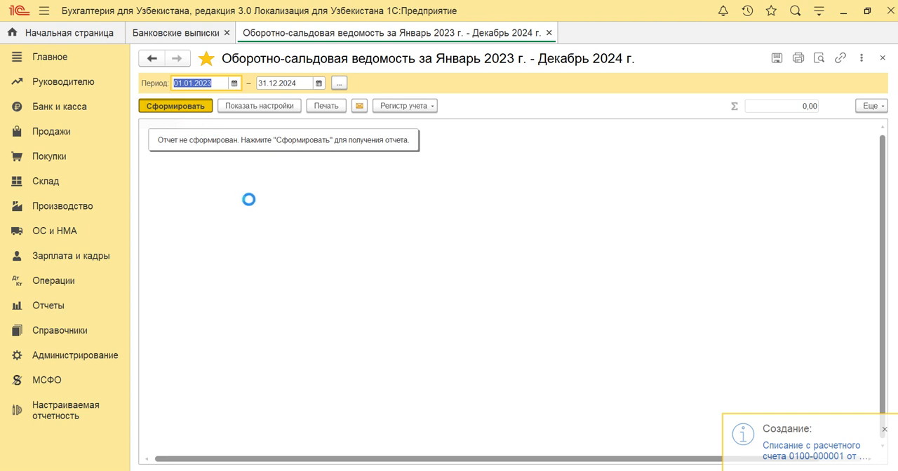
pyautogui.click(186, 223)
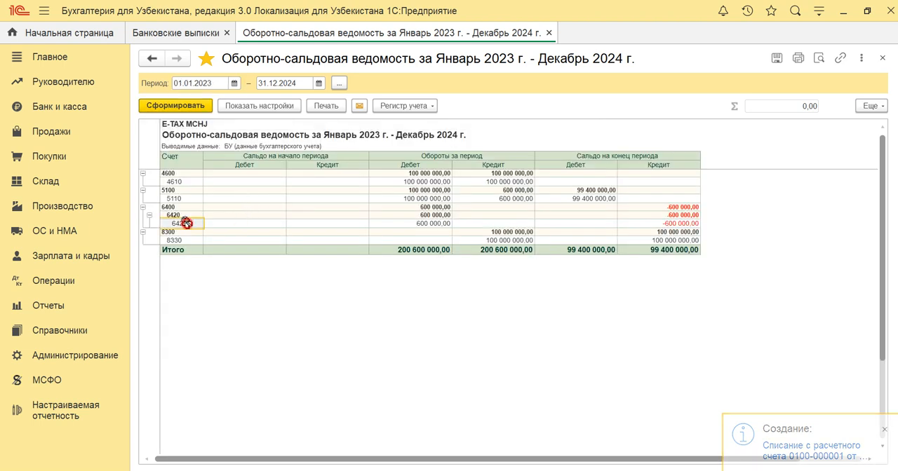
pyautogui.moveTo(186, 223); pyautogui.dragTo(648, 222)
pyautogui.click(657, 223)
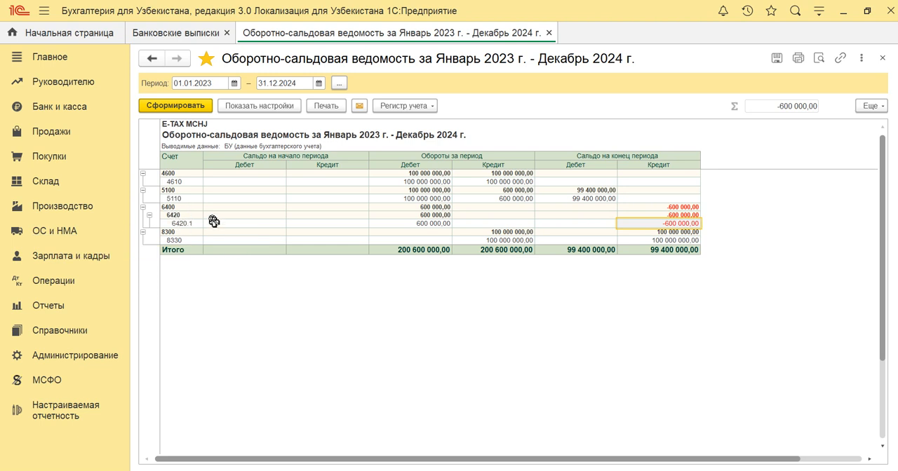
pyautogui.press('Escape')
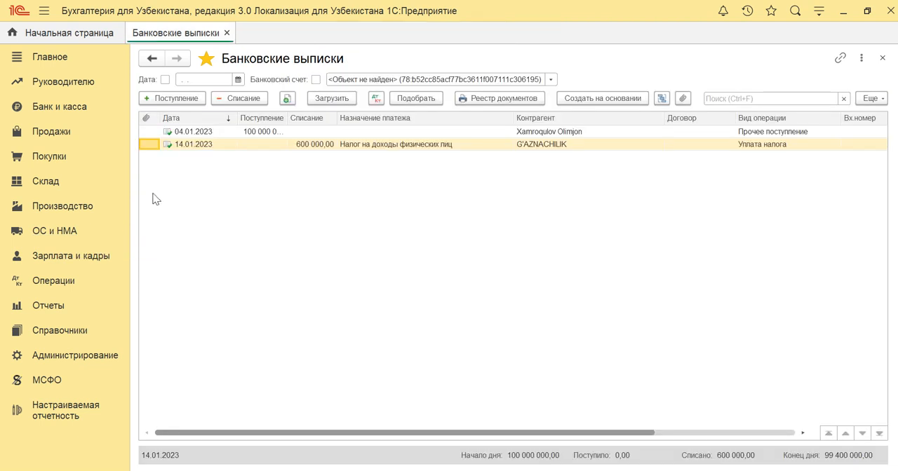
# Reopen the 14.01.2023 income tax write-off, change its debit account to 4420.1, then post and close the document.
pyautogui.doubleClick(196, 147)
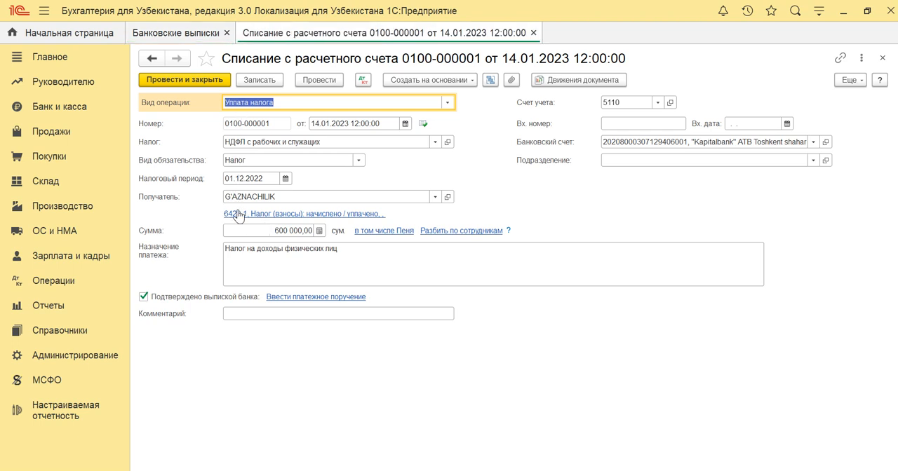
pyautogui.click(246, 214)
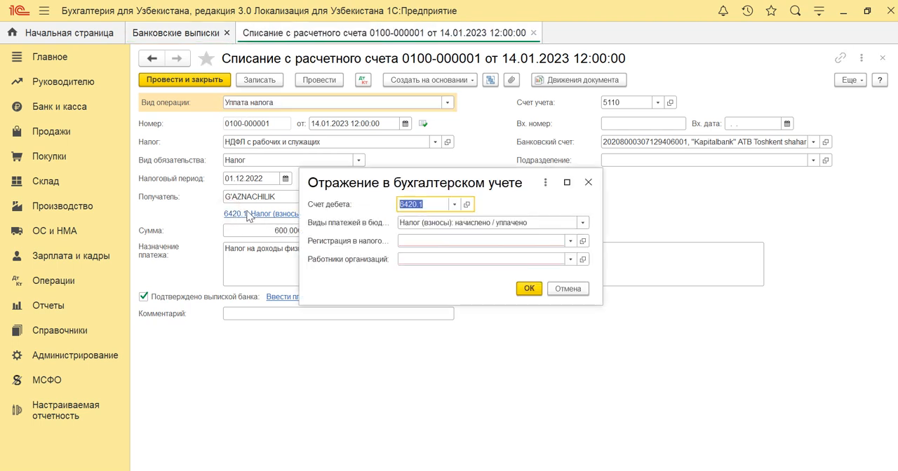
pyautogui.write('4420.1')
pyautogui.press('Return')
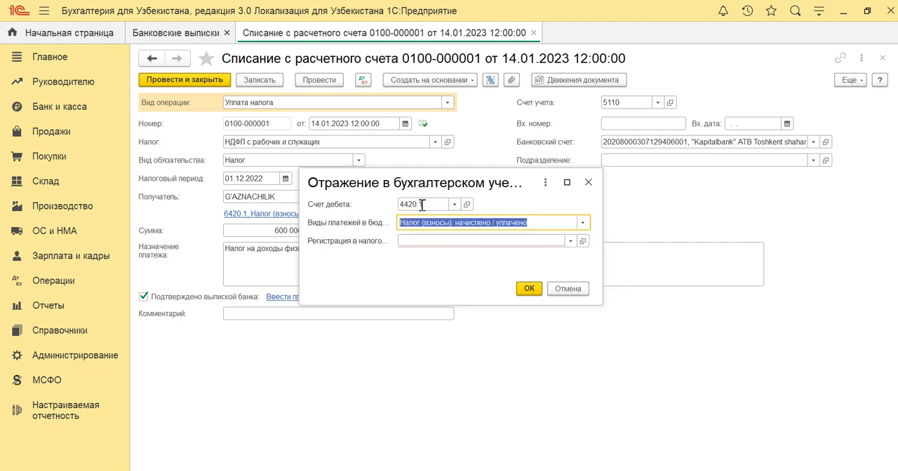
pyautogui.hotkey('ctrl', 'Return')
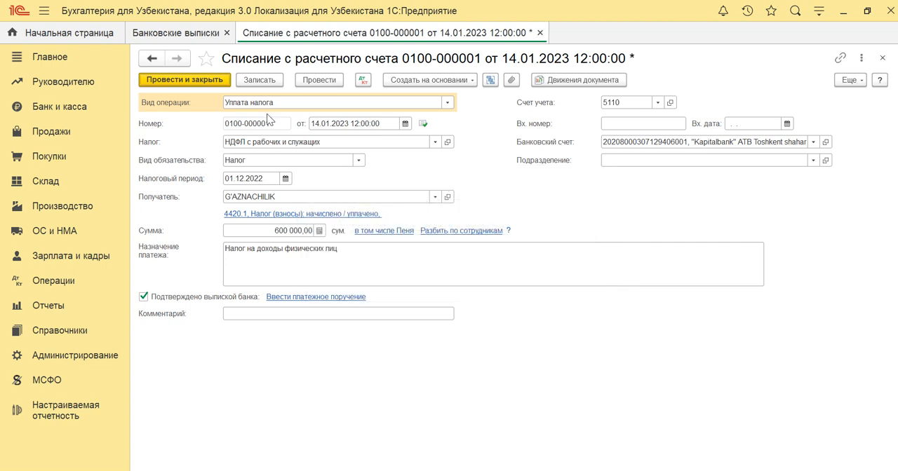
pyautogui.click(317, 80)
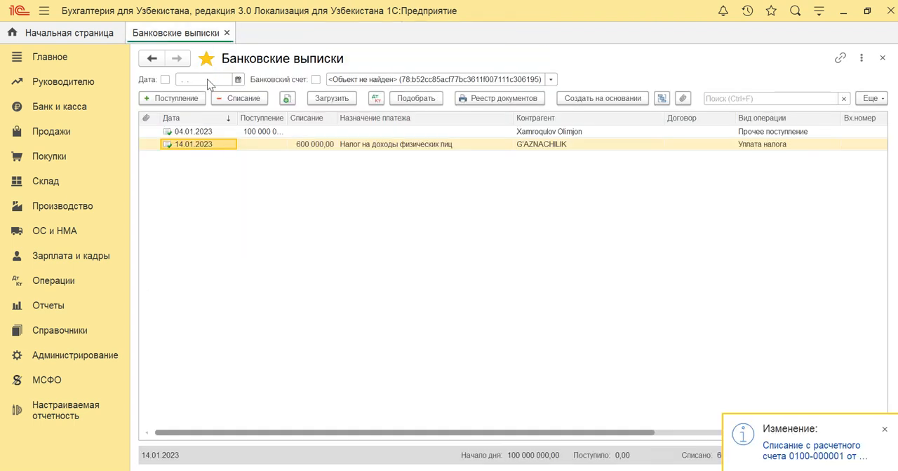
# Generate the trial balance for January 2023 to December 2024 and examine the turnover and closing balance of account 4420.1.
pyautogui.click(54, 305)
pyautogui.click(201, 130)
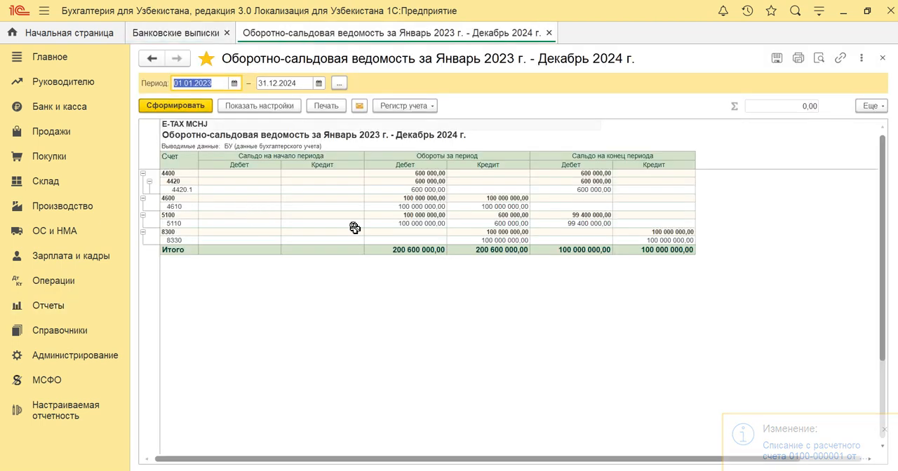
pyautogui.moveTo(190, 188); pyautogui.dragTo(652, 188)
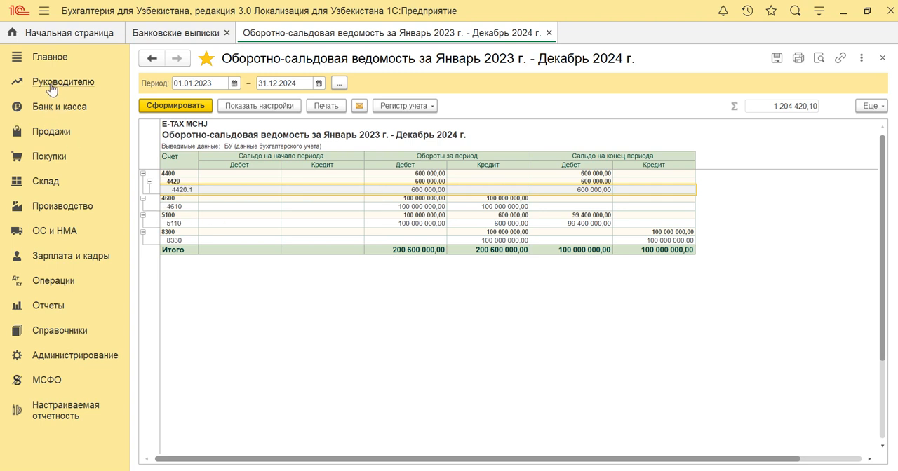
# From the bank statements, create a new write-off with operation type "Уплата налога" dated 14.01.2023.
pyautogui.click(58, 112)
pyautogui.click(215, 172)
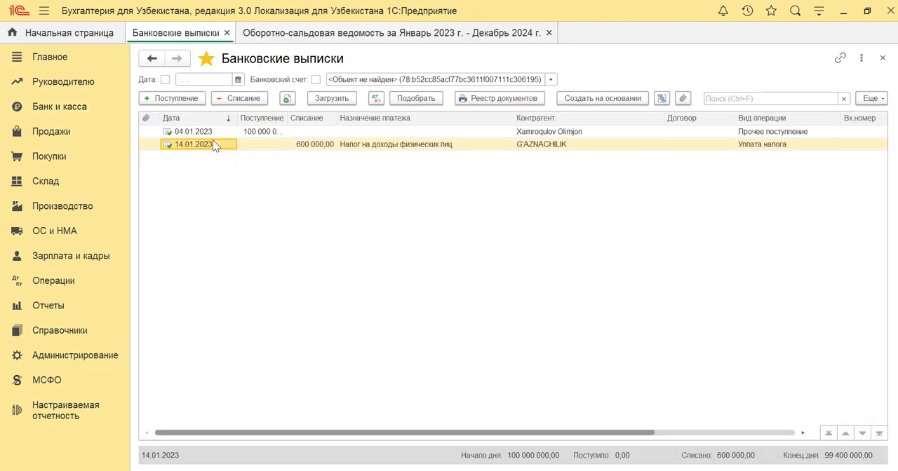
pyautogui.click(231, 98)
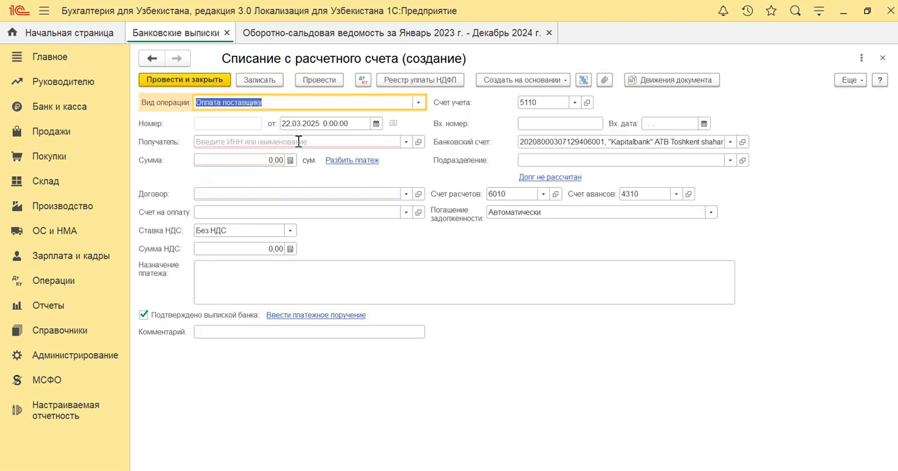
pyautogui.click(419, 103)
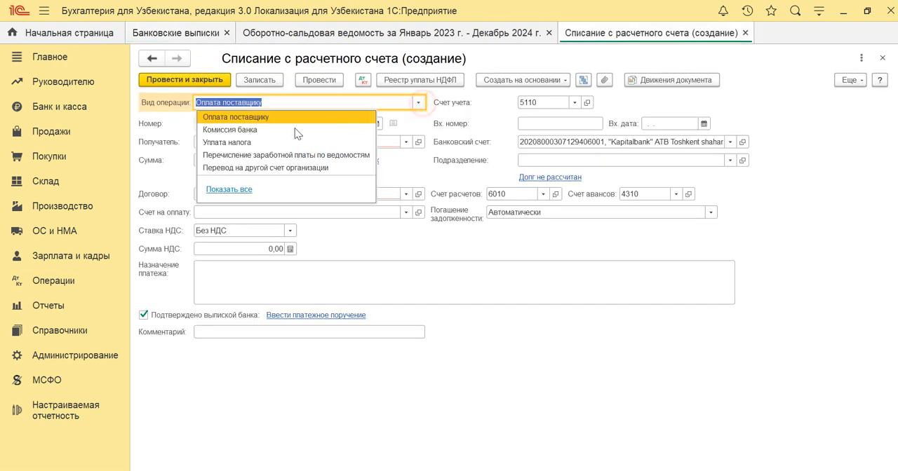
pyautogui.click(266, 142)
pyautogui.click(332, 123)
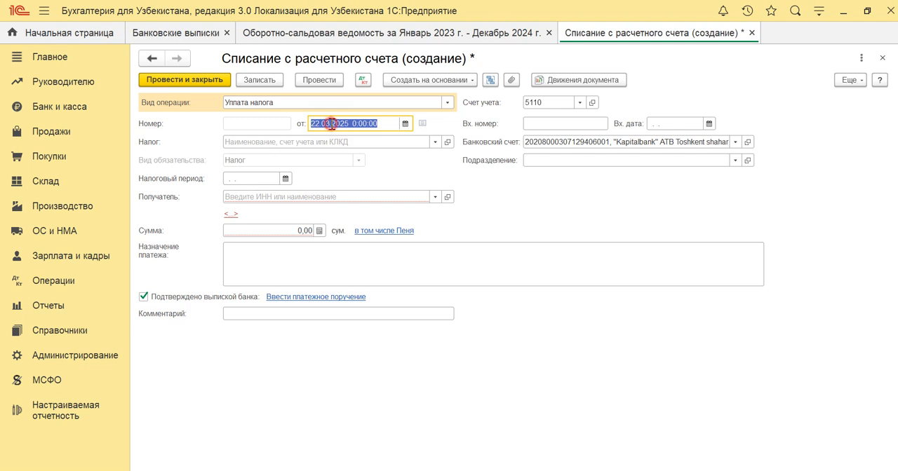
pyautogui.write('14.01.23')
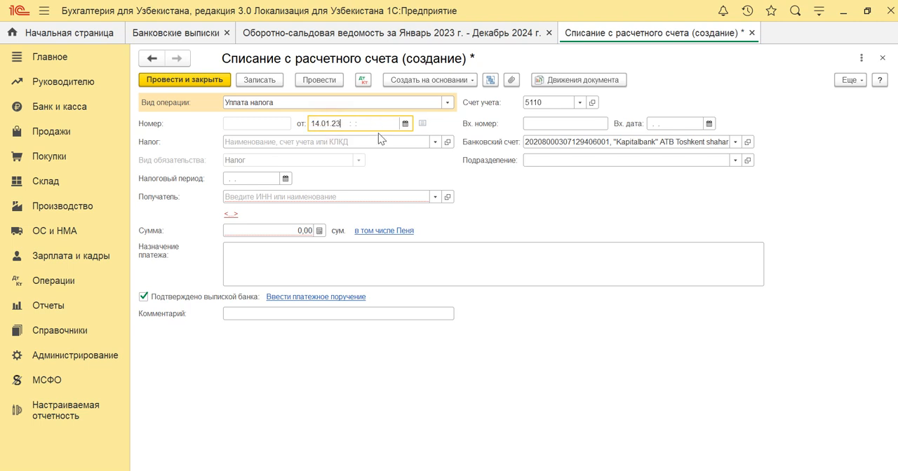
pyautogui.click(379, 140)
# Choose "Единый социальный налог" as the write-off's tax and set the tax period to 01.01.2023.
pyautogui.click(435, 142)
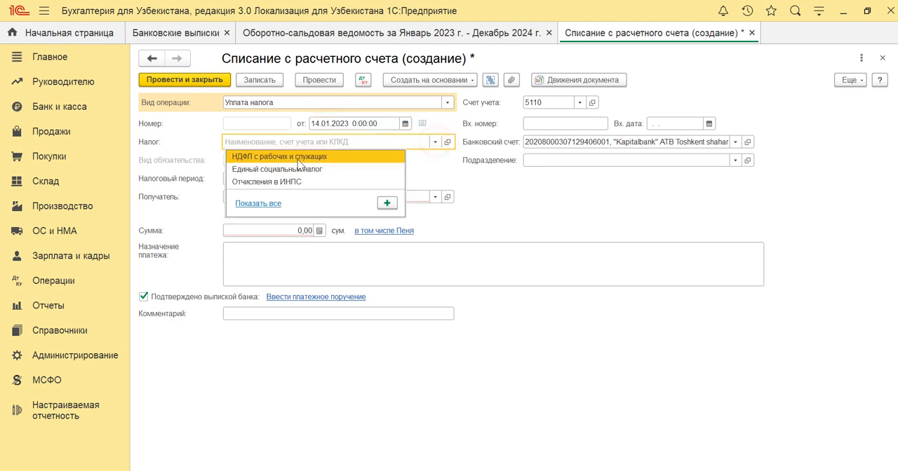
pyautogui.click(279, 170)
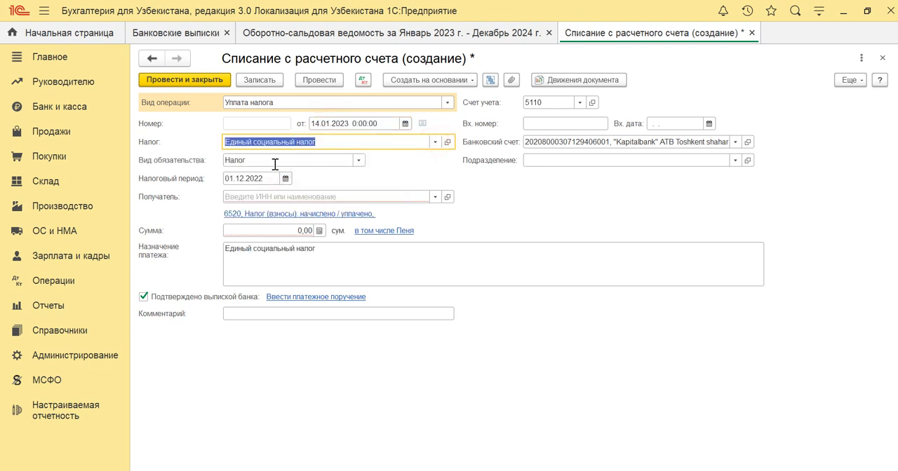
pyautogui.click(255, 179)
pyautogui.write('01.01.2023')
pyautogui.press('Tab')
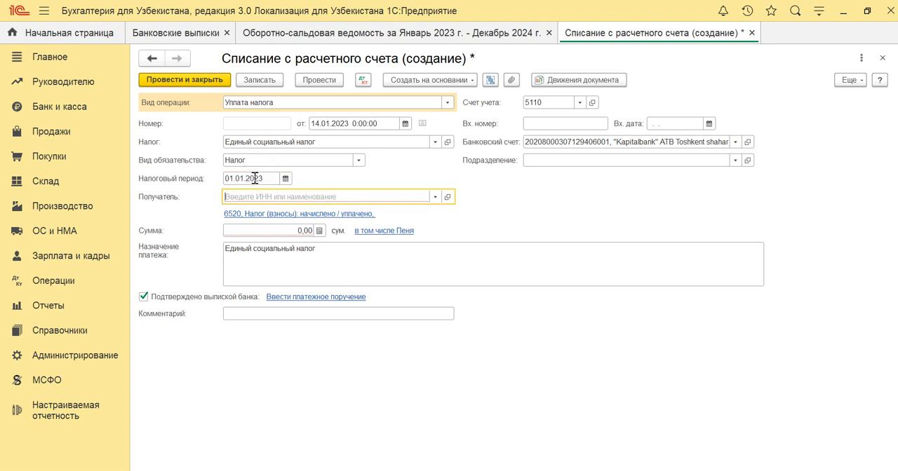
# Select G'AZNACHILIK as the social tax payment's recipient and set the debit account to 4520.
pyautogui.write("G'AZNACHILIK")
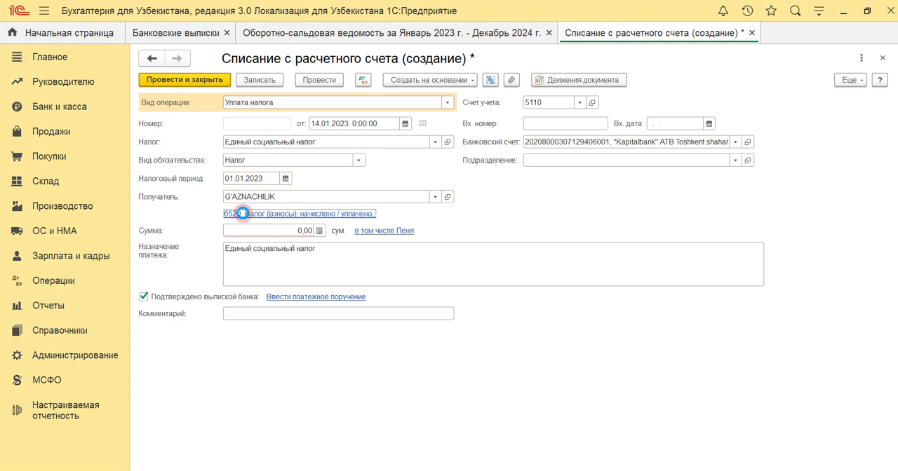
pyautogui.click(243, 213)
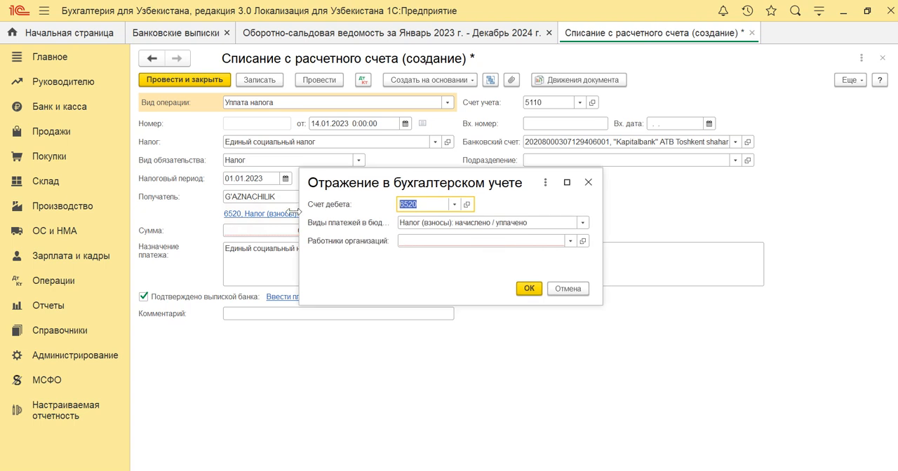
pyautogui.write('452')
pyautogui.press('Down')
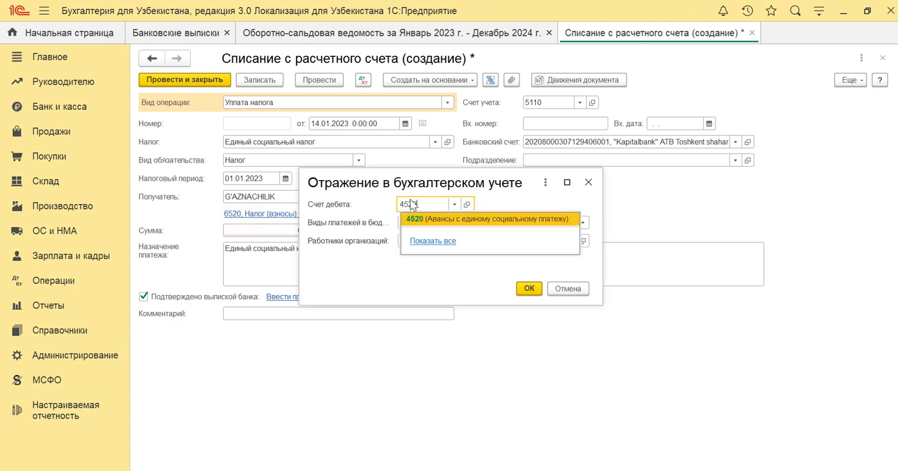
pyautogui.press('Return')
pyautogui.press('Return')
pyautogui.press('Return')
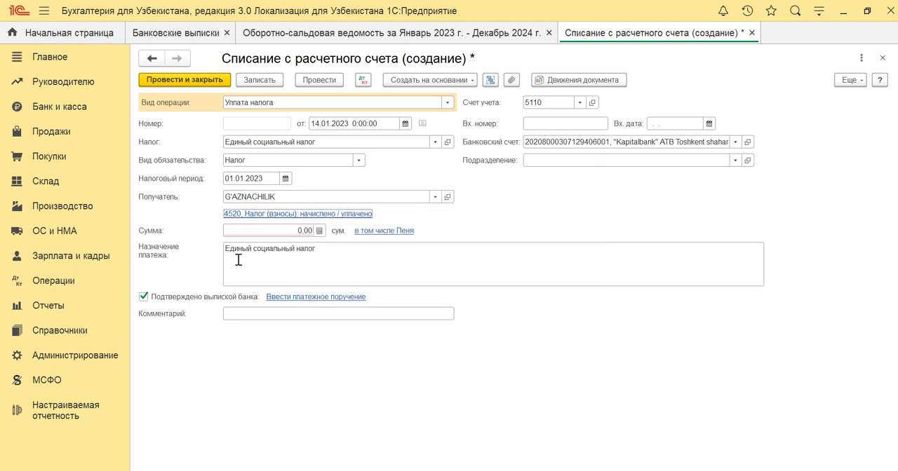
# Set the social tax write-off's sum to 500 000,00, then post and close the document.
pyautogui.click(249, 227)
pyautogui.write('500 00')
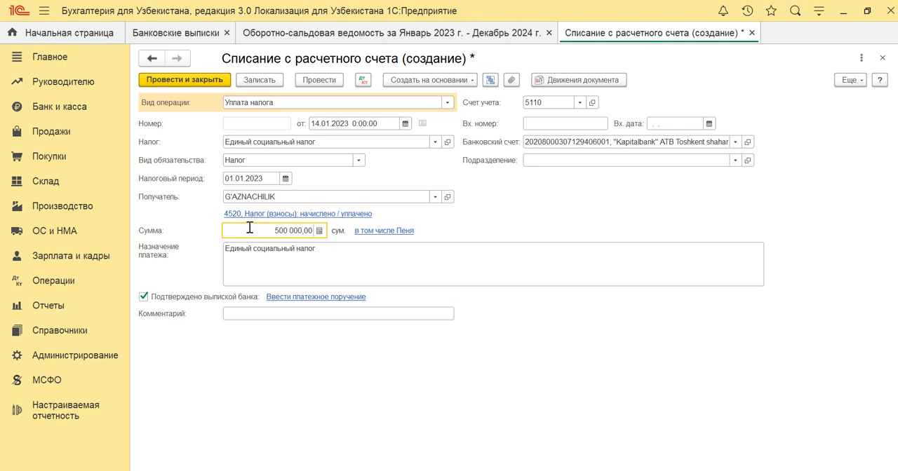
pyautogui.press('Return')
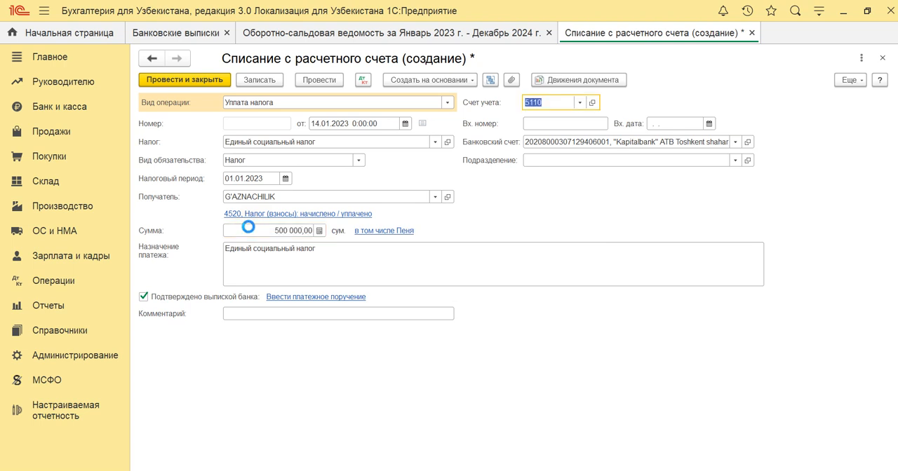
pyautogui.hotkey('ctrl', 'Return')
# Generate a fresh trial balance for January 2023 to December 2024 and examine the rows of accounts 4520 and 5110.
pyautogui.click(44, 306)
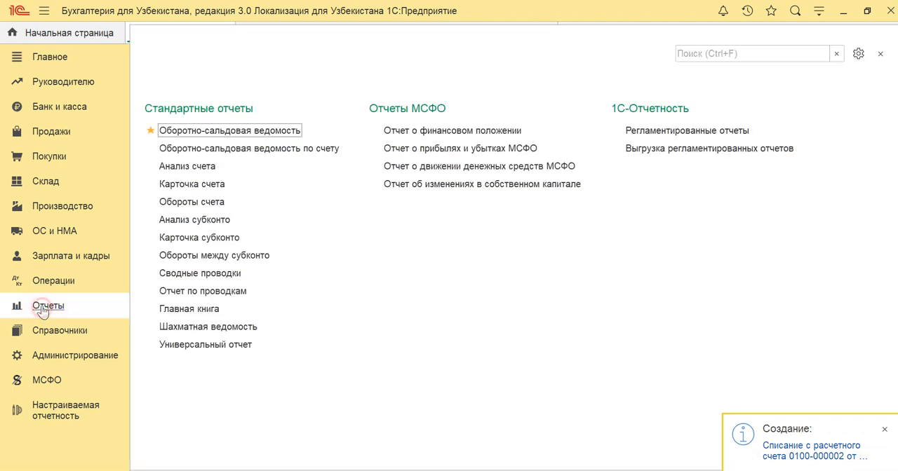
pyautogui.click(191, 131)
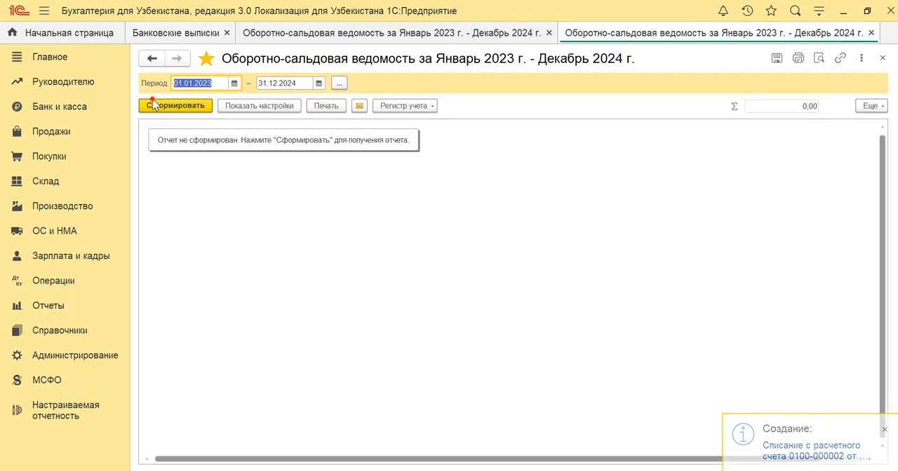
pyautogui.click(152, 105)
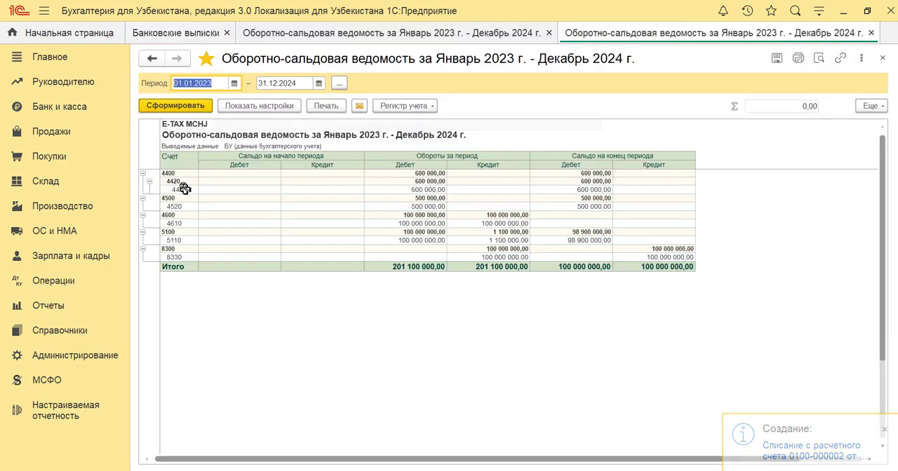
pyautogui.moveTo(186, 205); pyautogui.dragTo(645, 205)
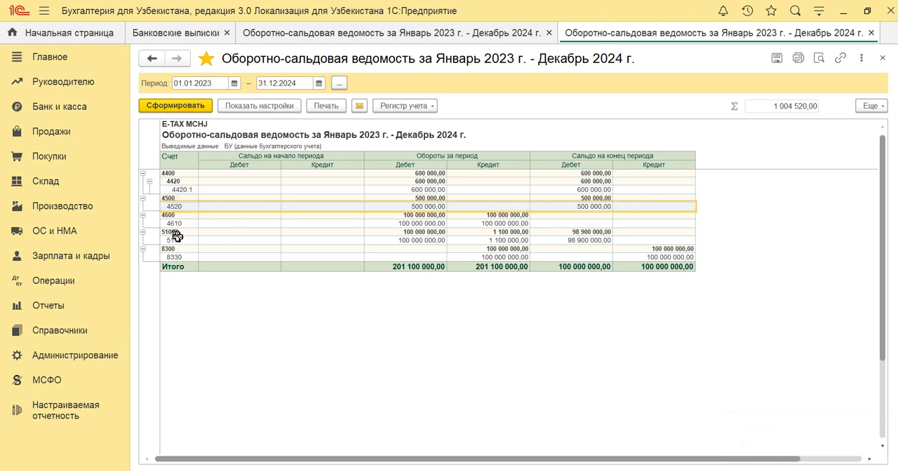
pyautogui.moveTo(173, 240); pyautogui.dragTo(651, 241)
pyautogui.click(249, 231)
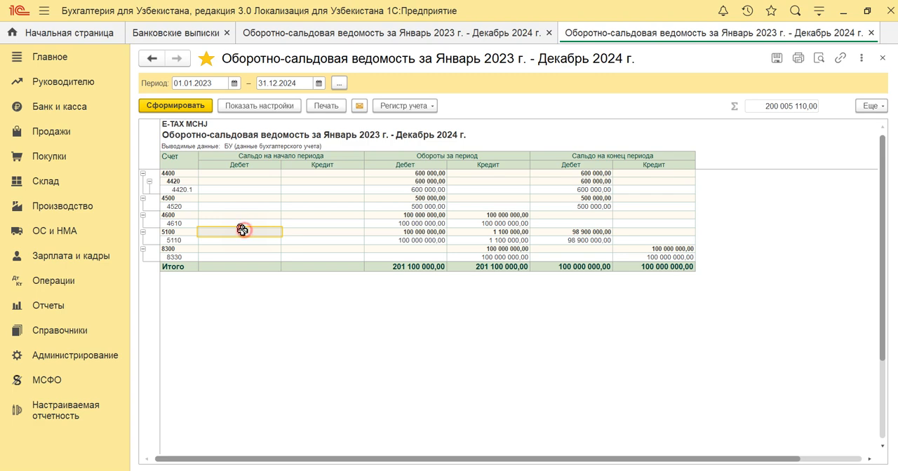
# Return to the bank statements and create another write-off with operation type "Уплата налога" dated 14.01.2023.
pyautogui.click(60, 106)
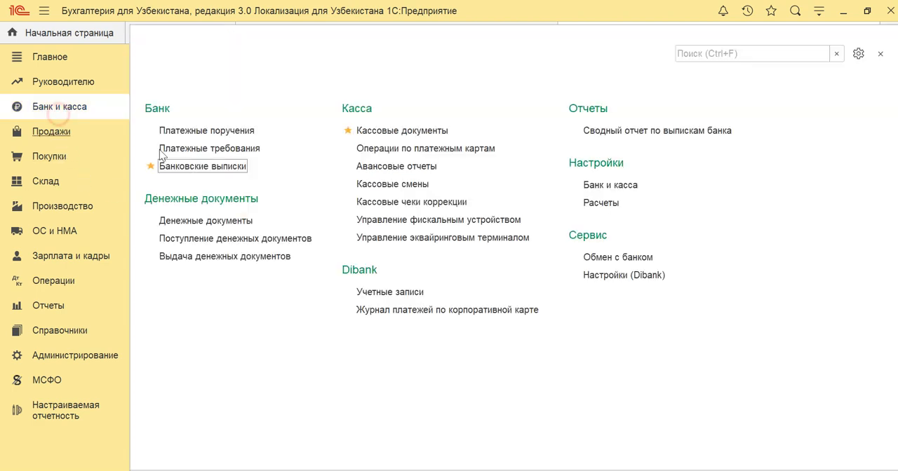
pyautogui.click(226, 115)
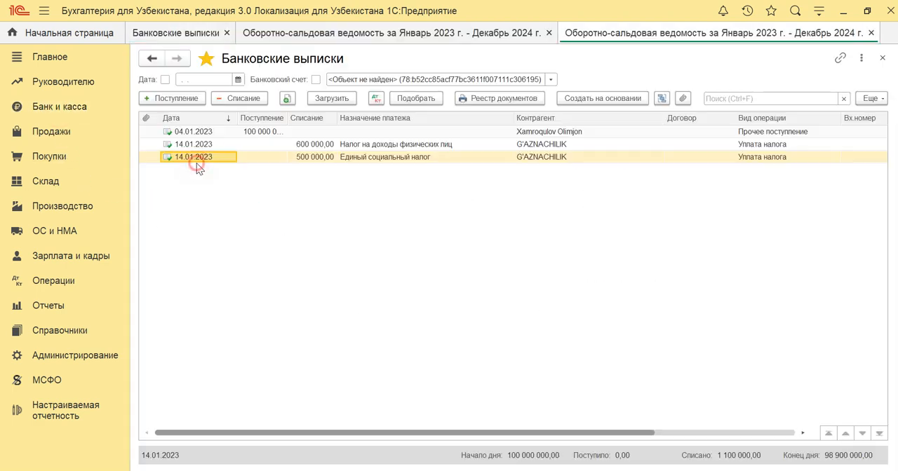
pyautogui.click(226, 103)
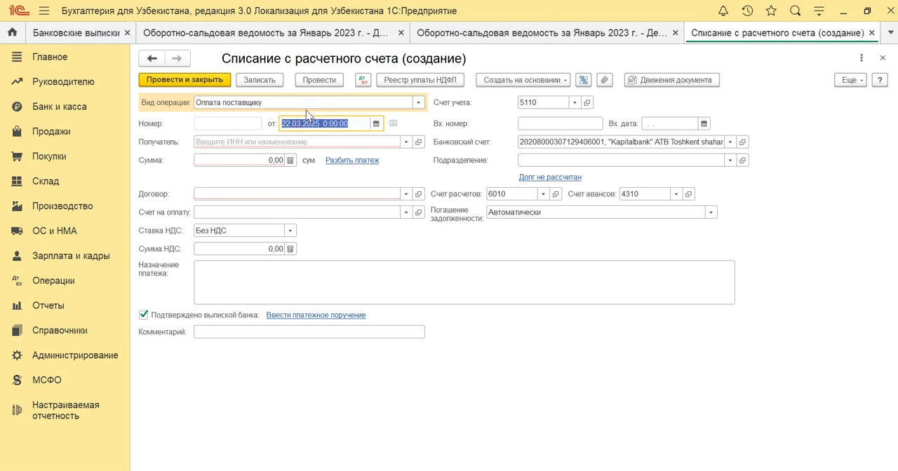
pyautogui.click(306, 109)
pyautogui.click(264, 139)
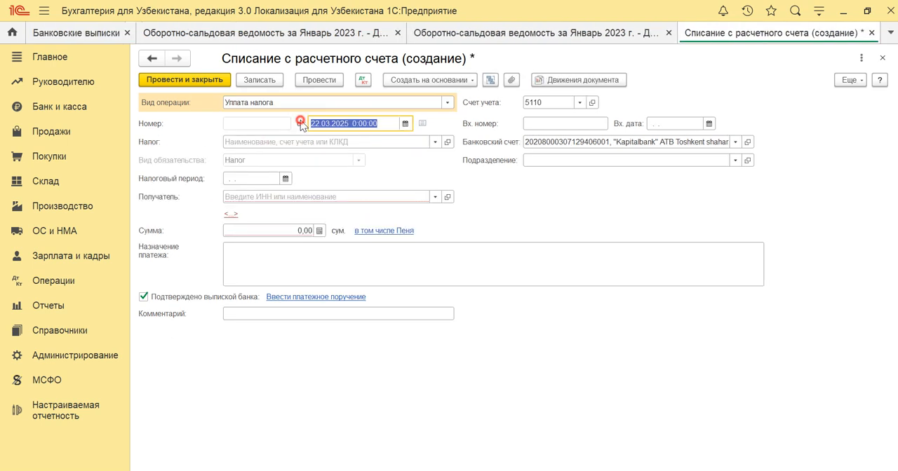
pyautogui.write('10')
pyautogui.press('Return')
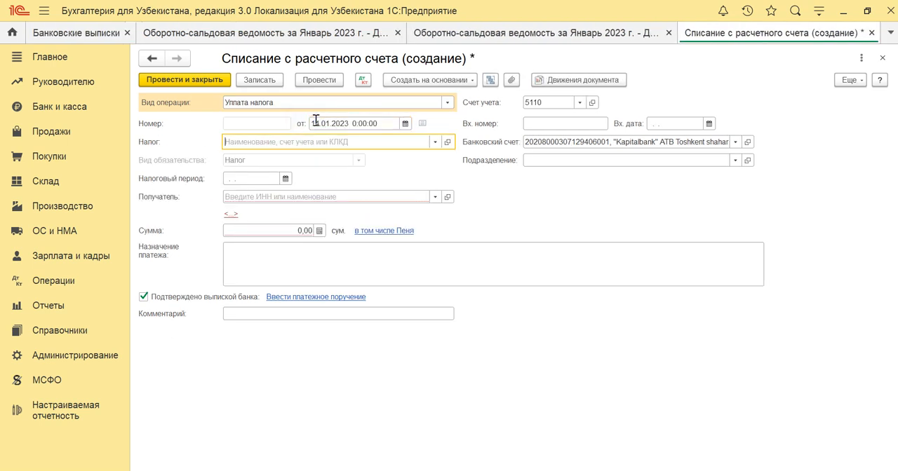
# Choose "Отчисления в ИНПС" as the new write-off's tax and set the tax period to 01.01.2023.
pyautogui.click(433, 144)
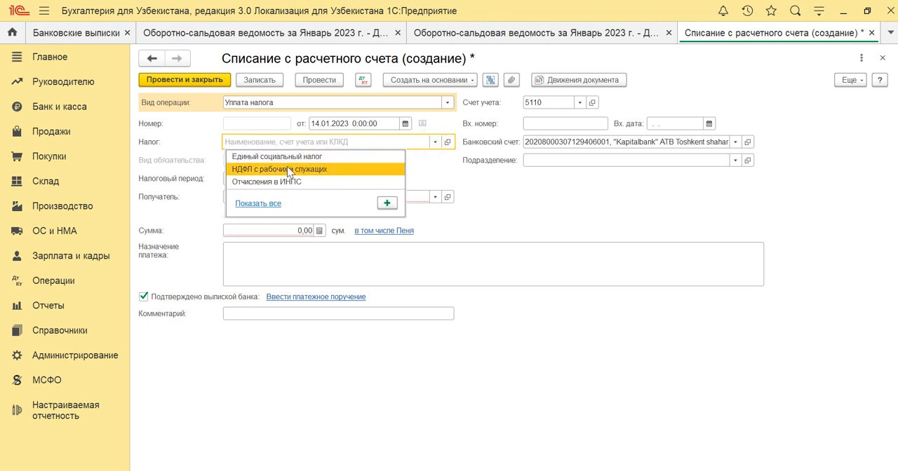
pyautogui.click(316, 180)
pyautogui.click(264, 179)
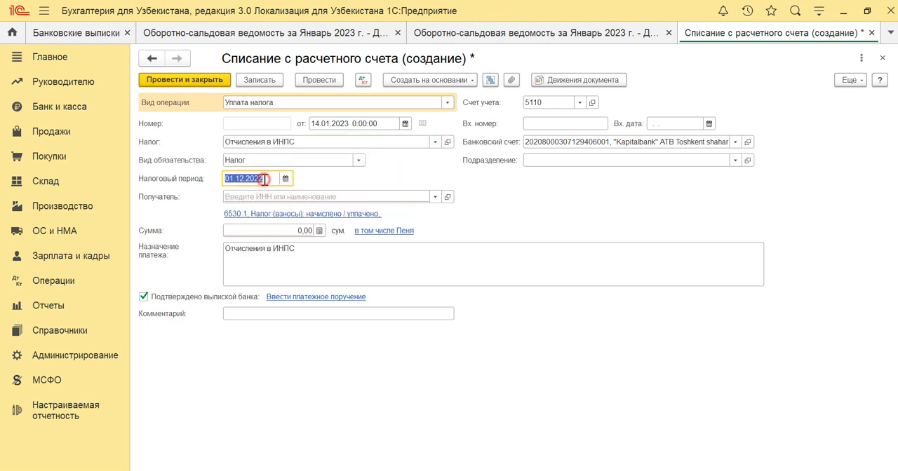
pyautogui.write('0')
pyautogui.write('1.01.2023')
pyautogui.press('Tab')
# From the full recipient list of the ИНПС write-off, start a new counterparty in the "Государственные органы" group.
pyautogui.click(435, 197)
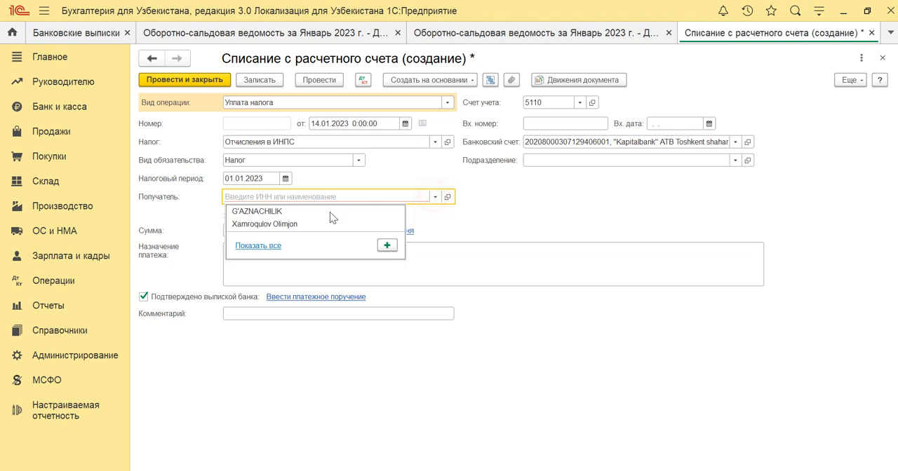
pyautogui.click(258, 243)
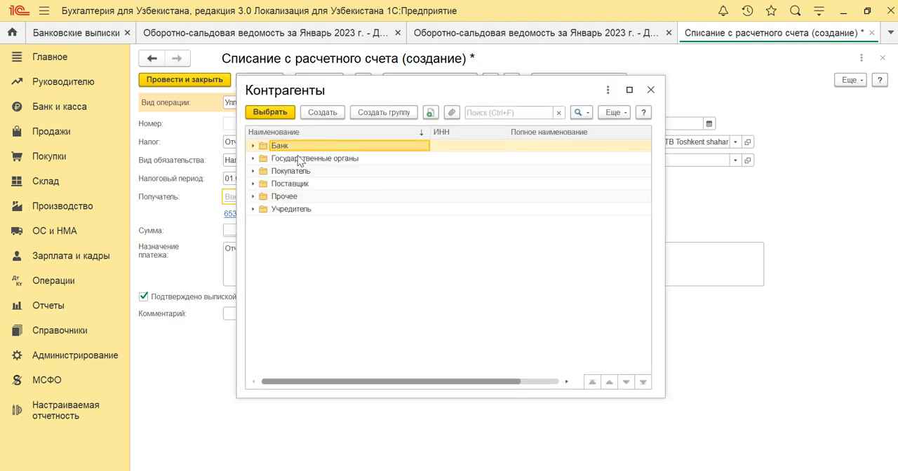
pyautogui.doubleClick(300, 159)
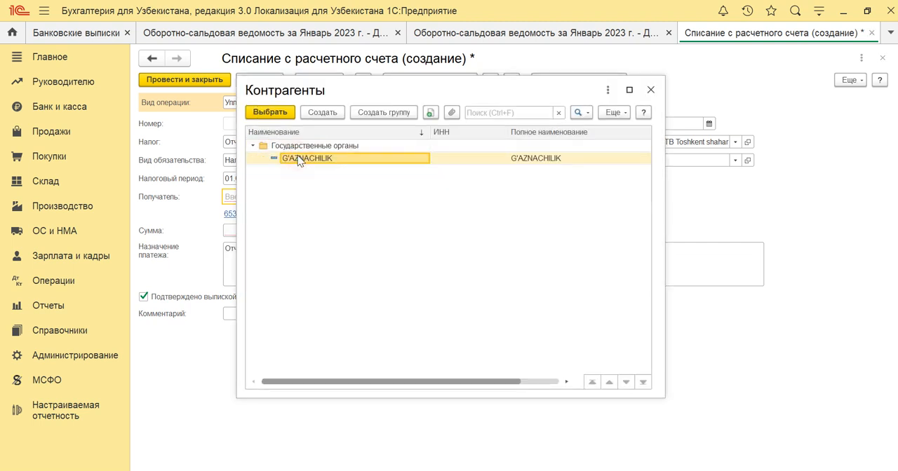
pyautogui.click(322, 113)
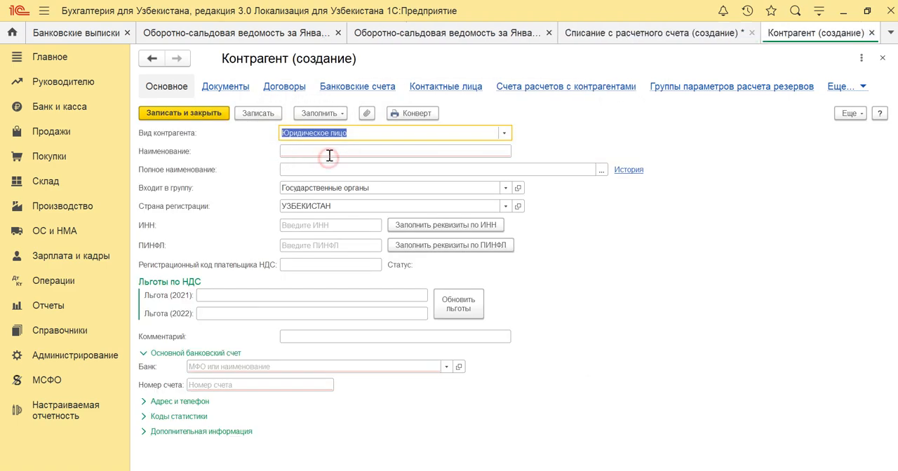
# Name the new counterparty "СИРДАРЁ ТУМАН ДАВЛАТ СОЛИК ИНСПЕКЦИЯСИ", copying the name from the 4 000,00 payment row in the Excel bank statement.
pyautogui.click(329, 155)
pyautogui.hotkey('alt', 'Tab')
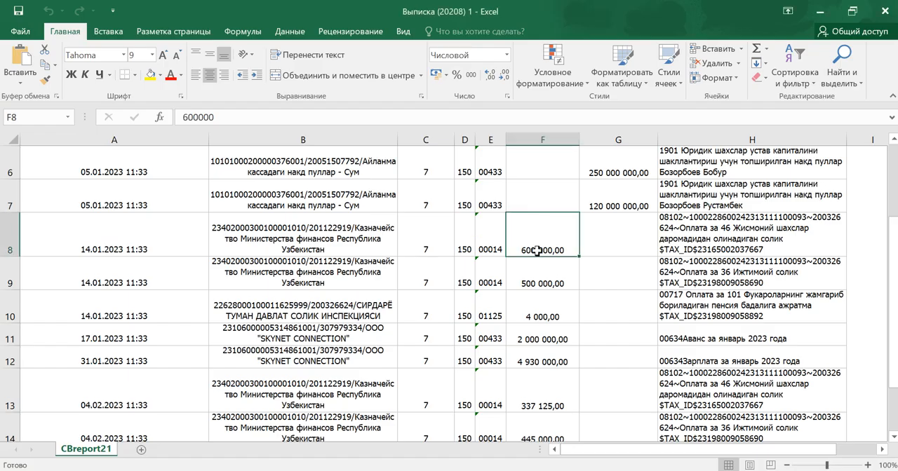
pyautogui.click(260, 303)
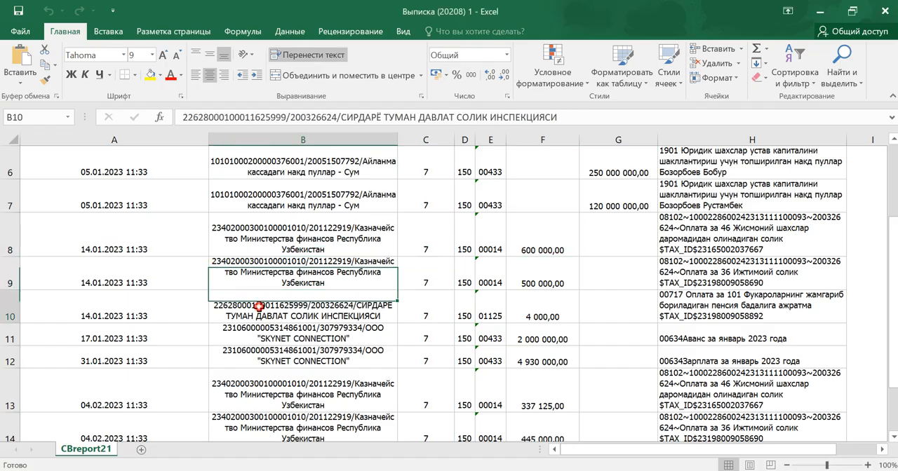
pyautogui.doubleClick(358, 306)
pyautogui.moveTo(356, 306); pyautogui.dragTo(380, 316)
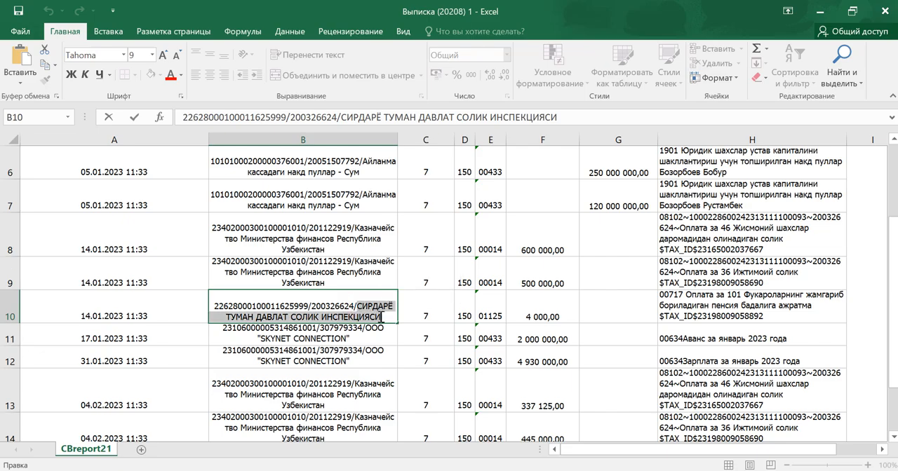
pyautogui.hotkey('ctrl', 'c')
pyautogui.hotkey('alt', 'Tab')
pyautogui.hotkey('ctrl', 'v')
pyautogui.press('Tab')
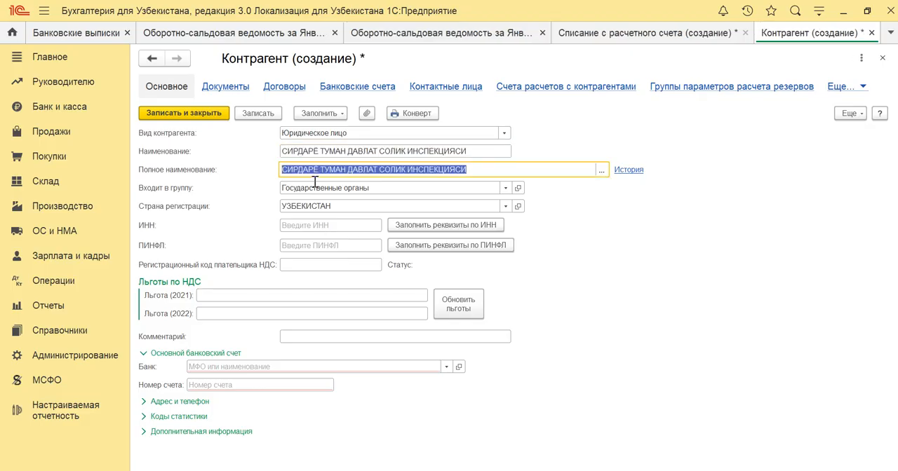
# Set the counterparty's main bank to 01125 "Xalq banki"i Bosh amaliyotlar boshqarmasi.
pyautogui.click(233, 366)
pyautogui.write('011')
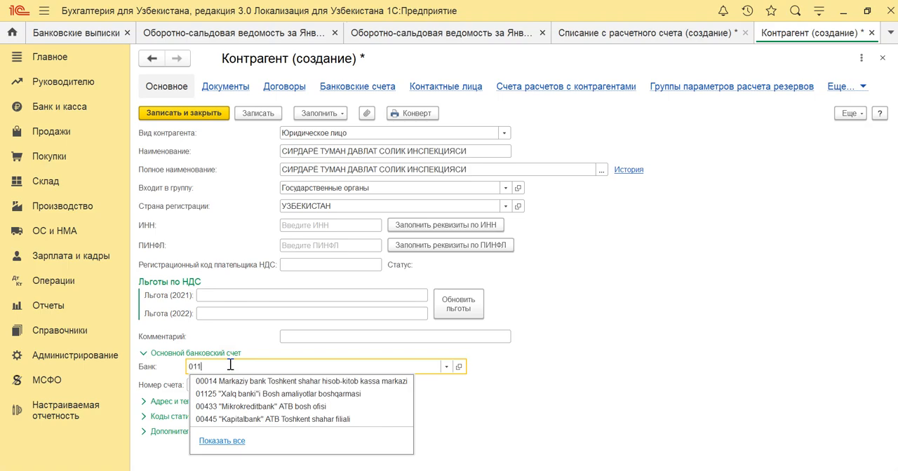
pyautogui.write('25')
pyautogui.press('Return')
# Copy the inspection's bank account number from the Excel statement into the counterparty, then save it and choose it as the write-off's recipient.
pyautogui.hotkey('alt', 'Tab')
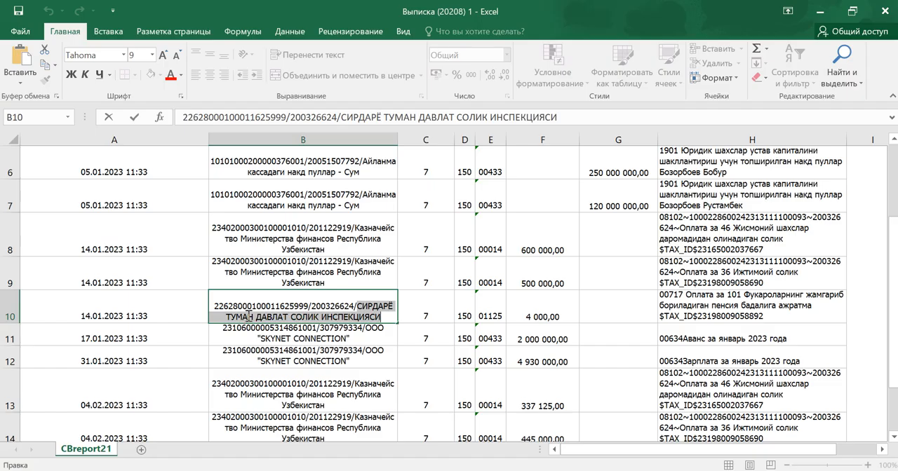
pyautogui.click(214, 306)
pyautogui.doubleClick(214, 306)
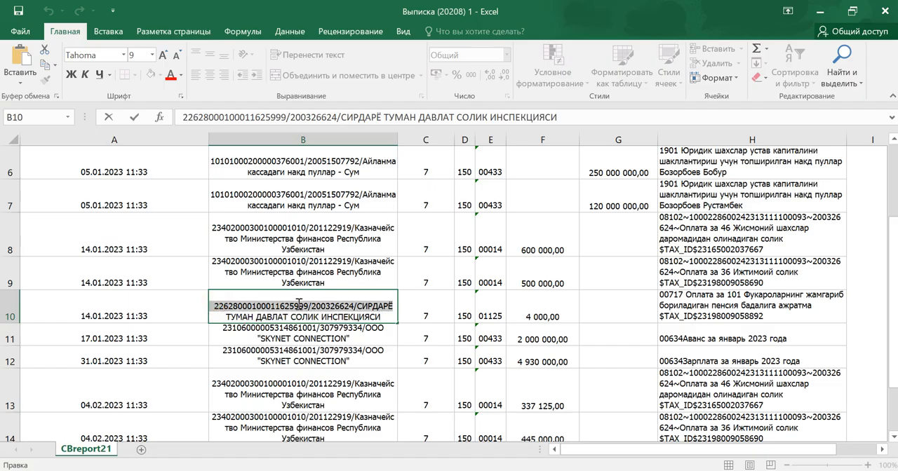
pyautogui.hotkey('ctrl', 'c')
pyautogui.hotkey('alt', 'Tab')
pyautogui.hotkey('ctrl', 'v')
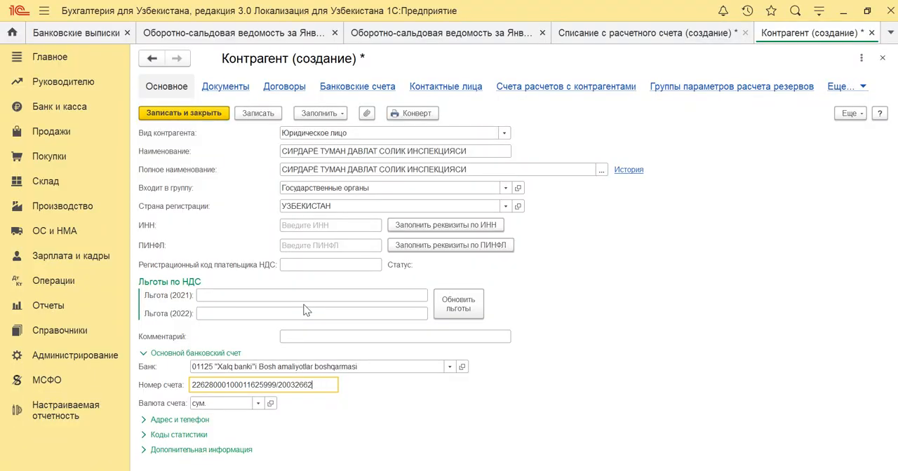
pyautogui.press('BackSpace')
pyautogui.press('BackSpace')
pyautogui.press('BackSpace')
pyautogui.press('BackSpace')
pyautogui.press('BackSpace')
pyautogui.press('BackSpace')
pyautogui.press('BackSpace')
pyautogui.press('Tab')
pyautogui.hotkey('ctrl', 'Return')
pyautogui.press('Return')
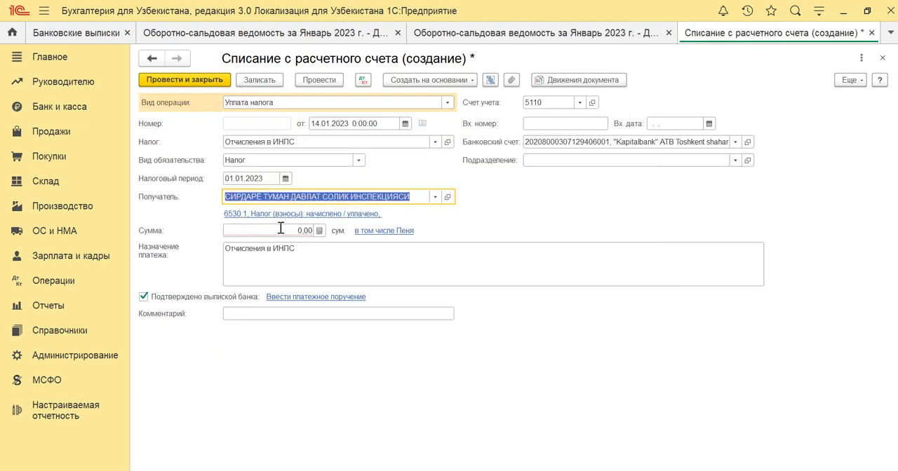
# Set the ИНПС write-off's sum to 4 000,00.
pyautogui.click(265, 228)
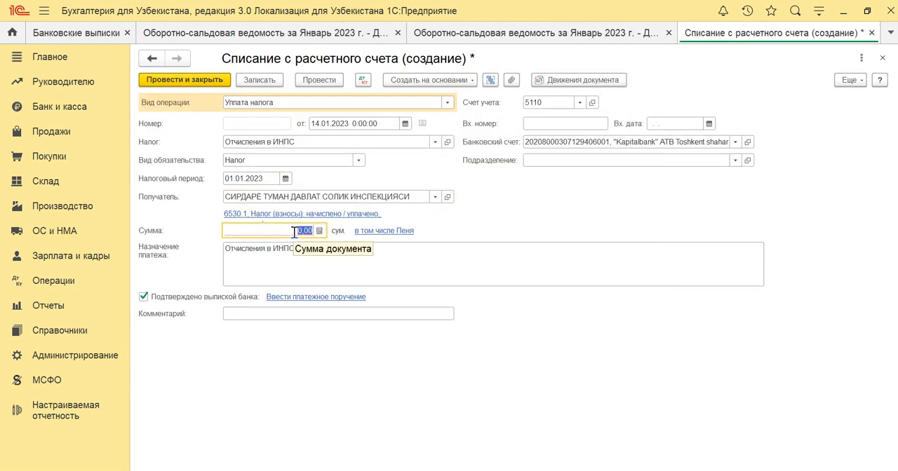
pyautogui.write('4 000')
pyautogui.press('Tab')
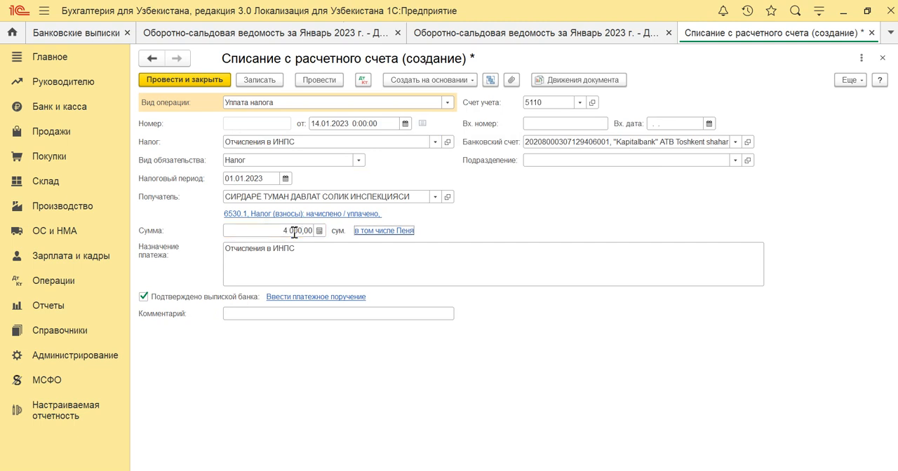
# Change the ИНПС write-off's debit account to 4530.1, then post and close the document.
pyautogui.click(236, 214)
pyautogui.write('4530')
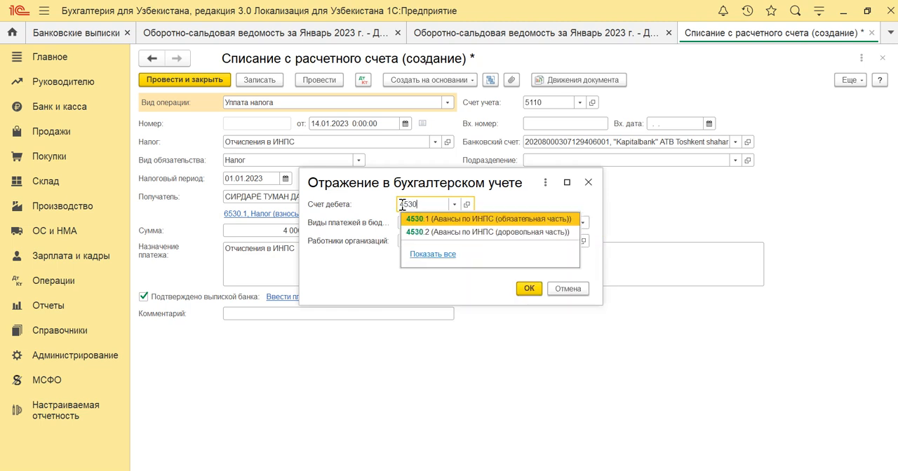
pyautogui.press('Return')
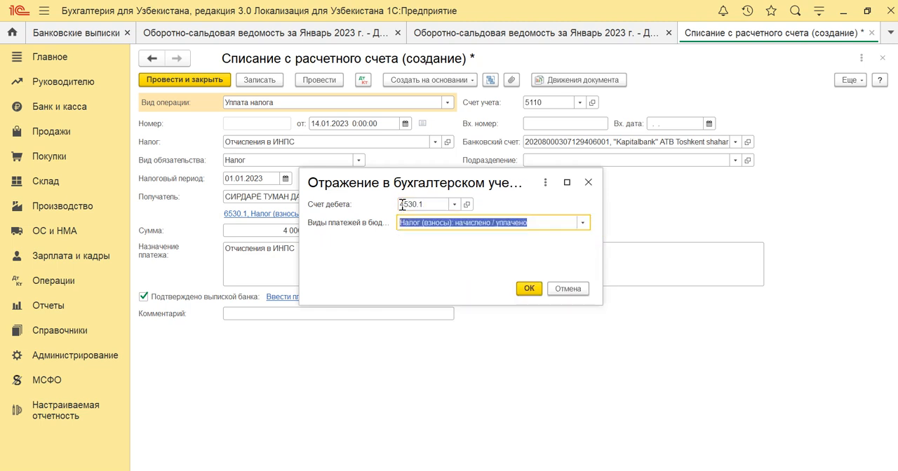
pyautogui.press('Return')
pyautogui.press('Return')
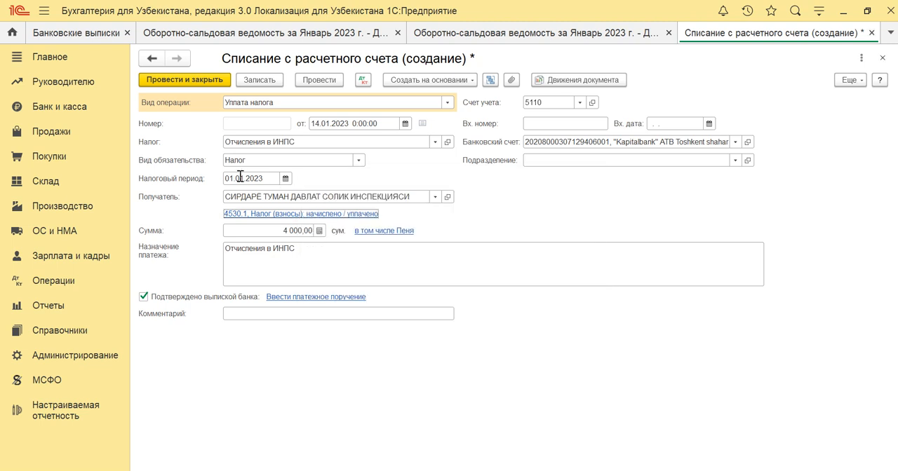
pyautogui.click(167, 82)
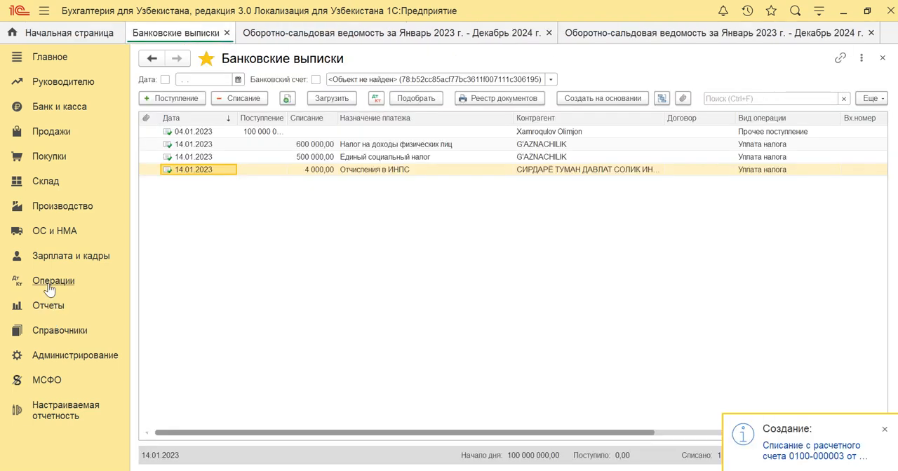
# Generate a new trial balance for January 2023 to December 2024 and examine the row of account 4530.1.
pyautogui.click(46, 304)
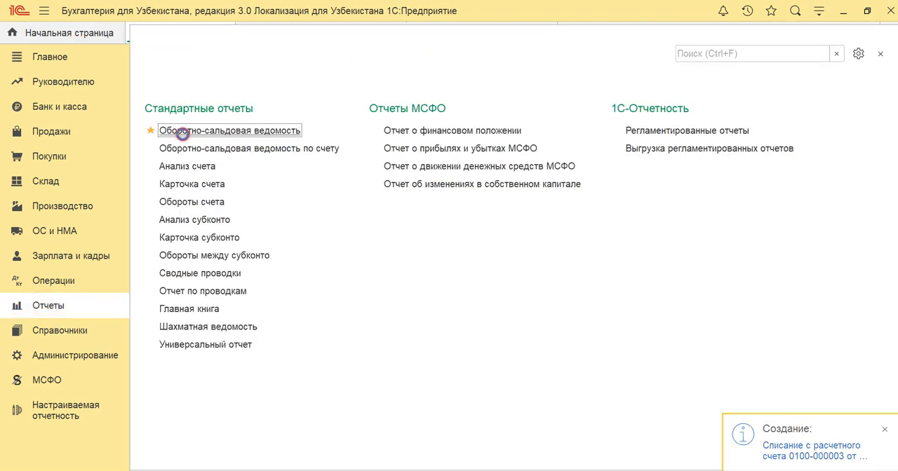
pyautogui.click(180, 131)
pyautogui.click(175, 107)
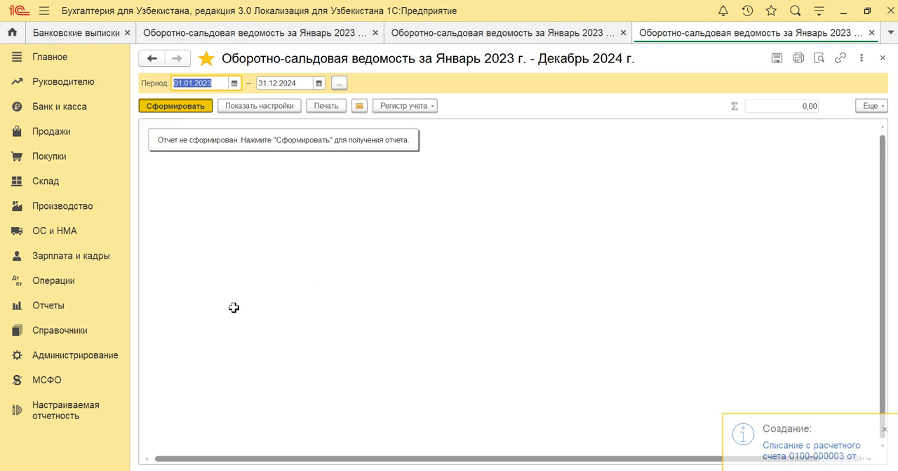
pyautogui.click(188, 223)
pyautogui.moveTo(188, 222); pyautogui.dragTo(657, 224)
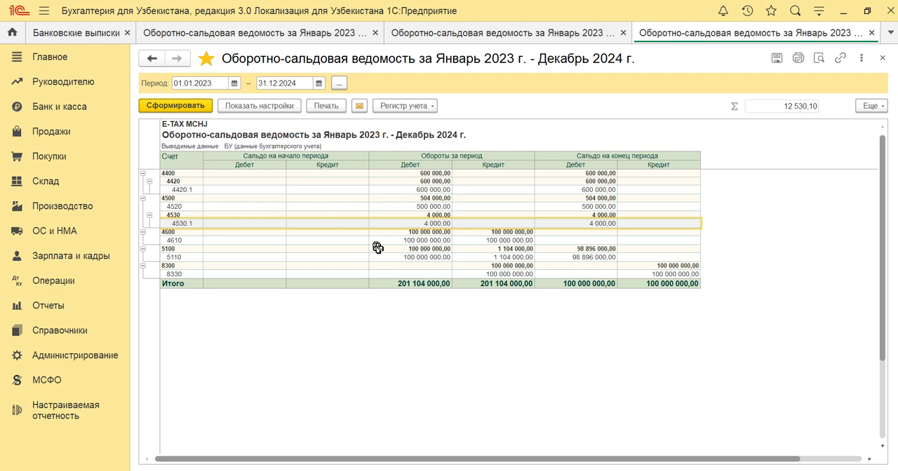
pyautogui.click(168, 307)
pyautogui.click(181, 292)
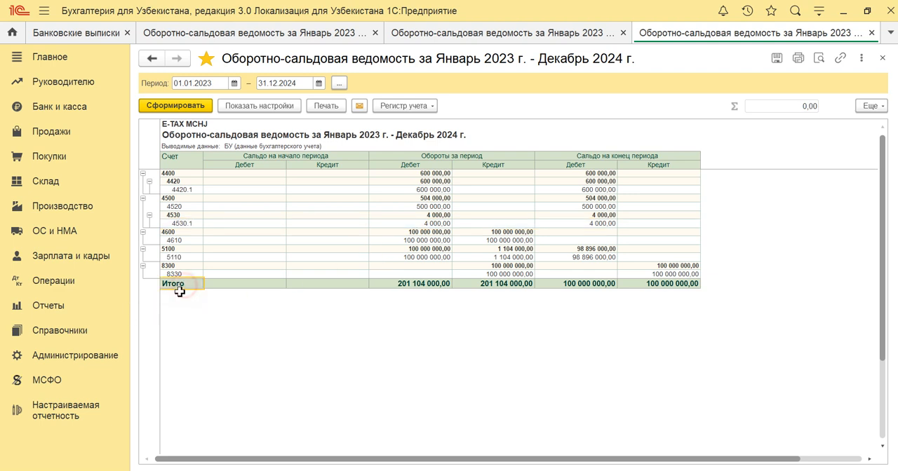
# Open the month closing for Январь 2023 and run the reposting of the month's documents.
pyautogui.click(53, 283)
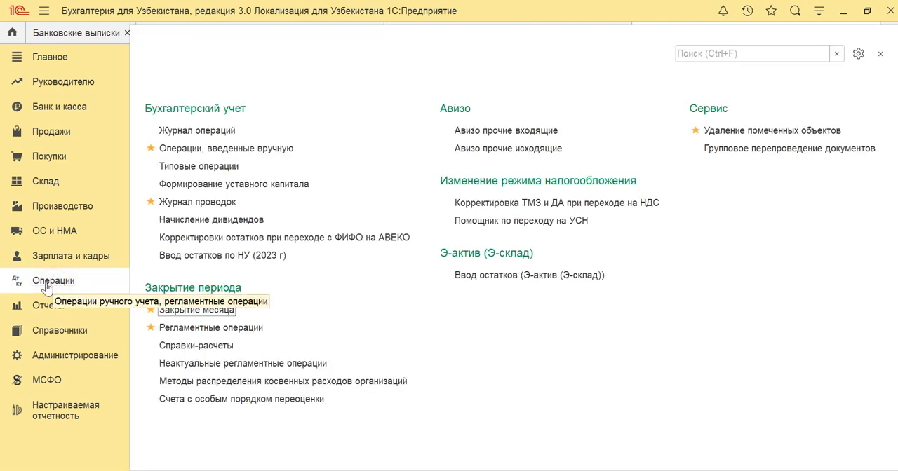
pyautogui.click(175, 311)
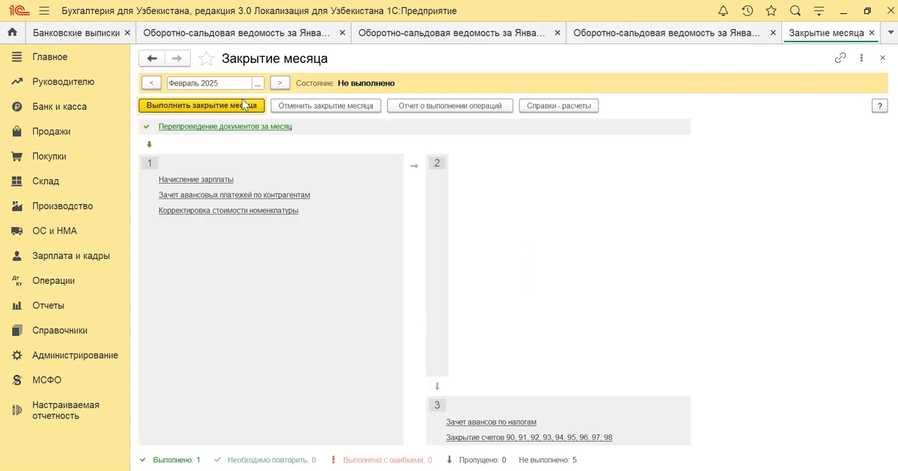
pyautogui.click(257, 82)
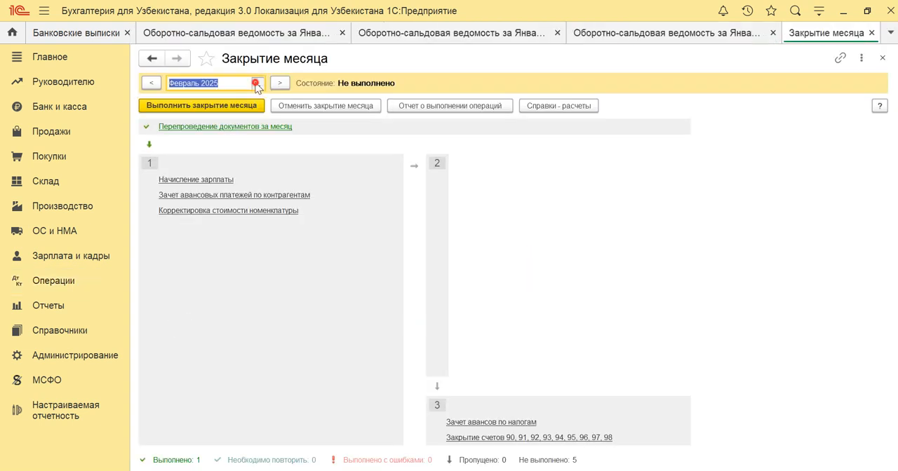
pyautogui.click(401, 207)
pyautogui.click(401, 206)
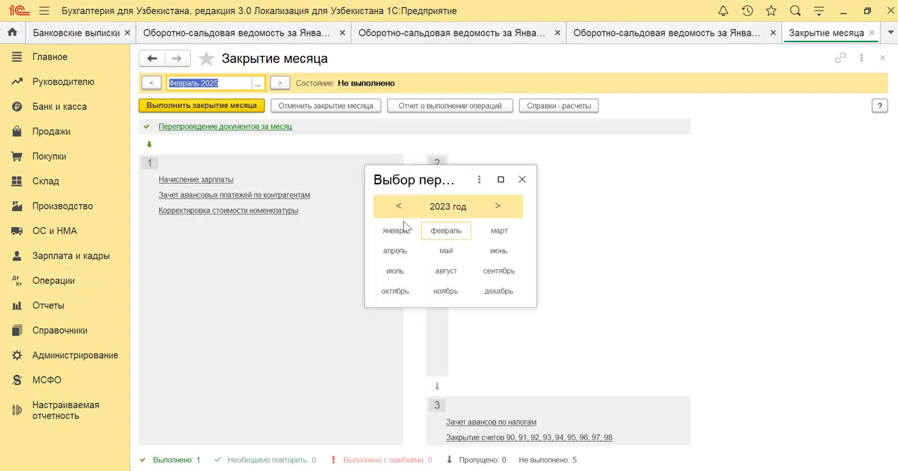
pyautogui.click(396, 230)
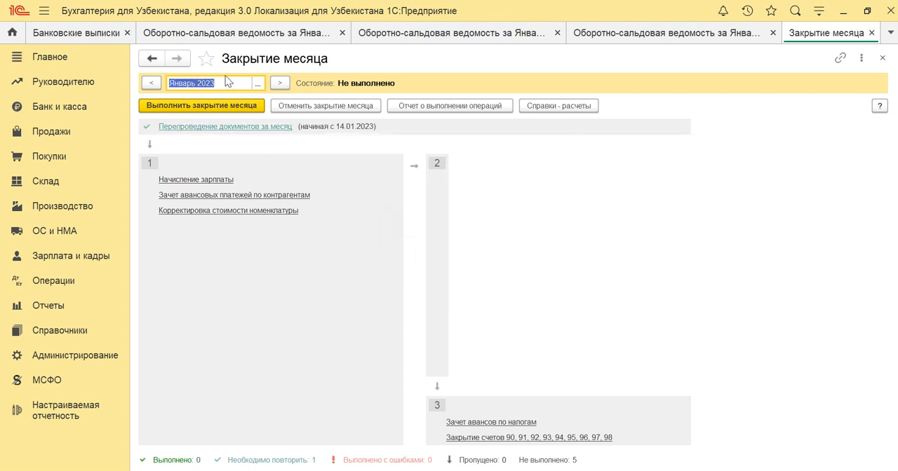
pyautogui.click(178, 127)
pyautogui.click(193, 143)
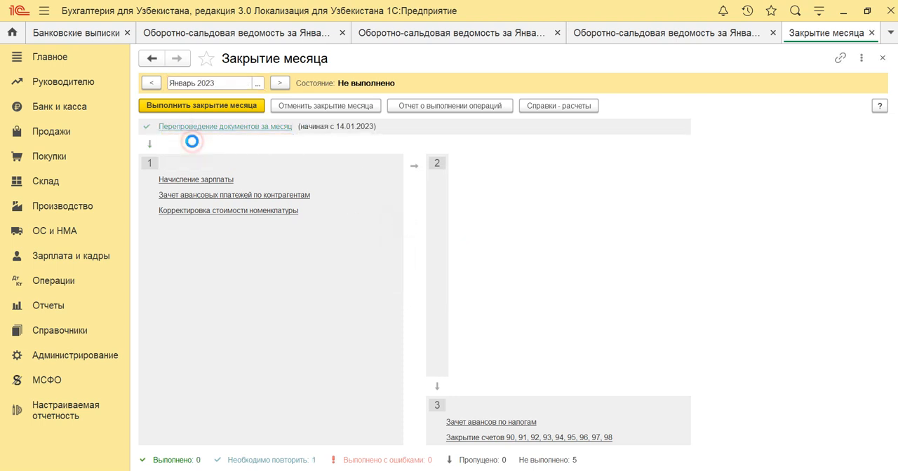